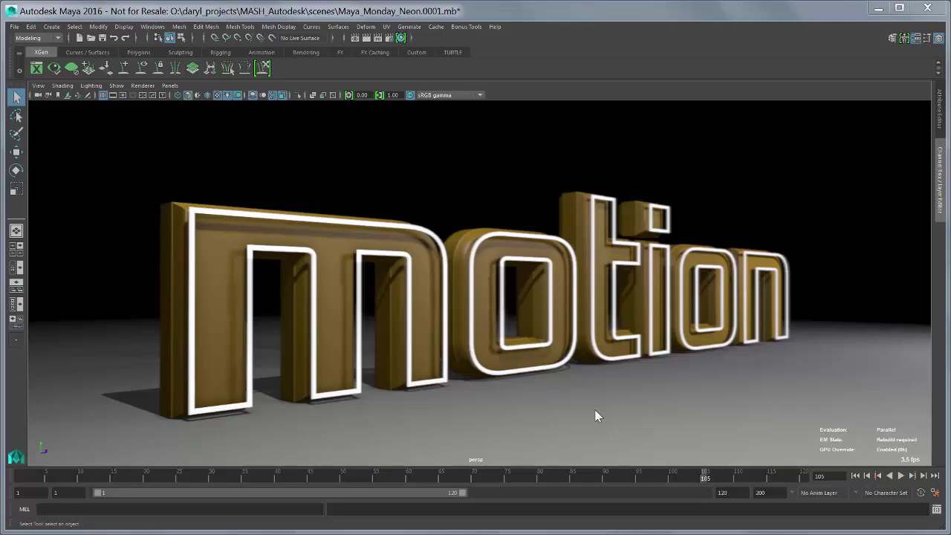
Examine the 3D "motion" text and its white neon outline from several angles in the perspective view
alt+middle_drag(583, 370, 624, 394)
scroll(639, 348, up, 3)
alt+drag(622, 399, 668, 376)
alt+middle_drag(668, 377, 639, 338)
alt+right_drag(639, 338, 597, 342)
alt+middle_drag(598, 341, 591, 349)
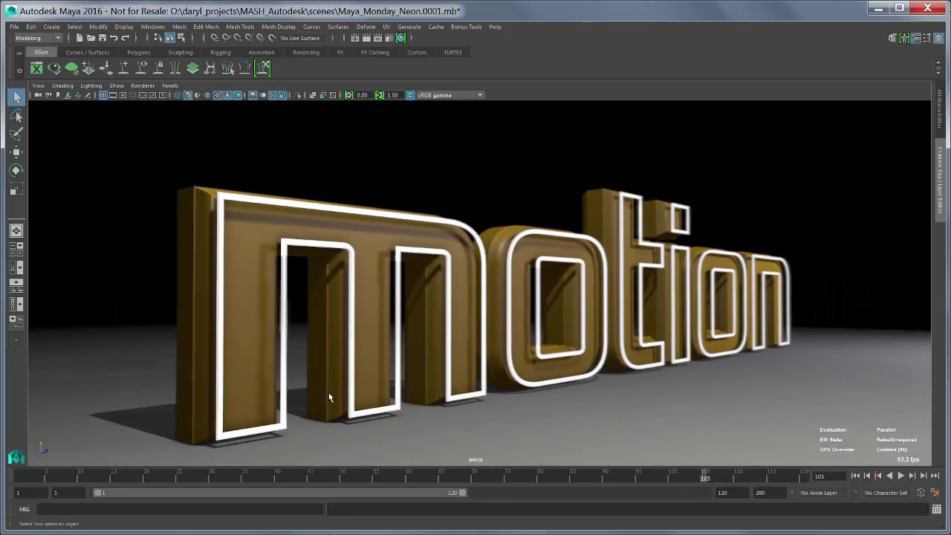
alt+middle_drag(523, 343, 503, 345)
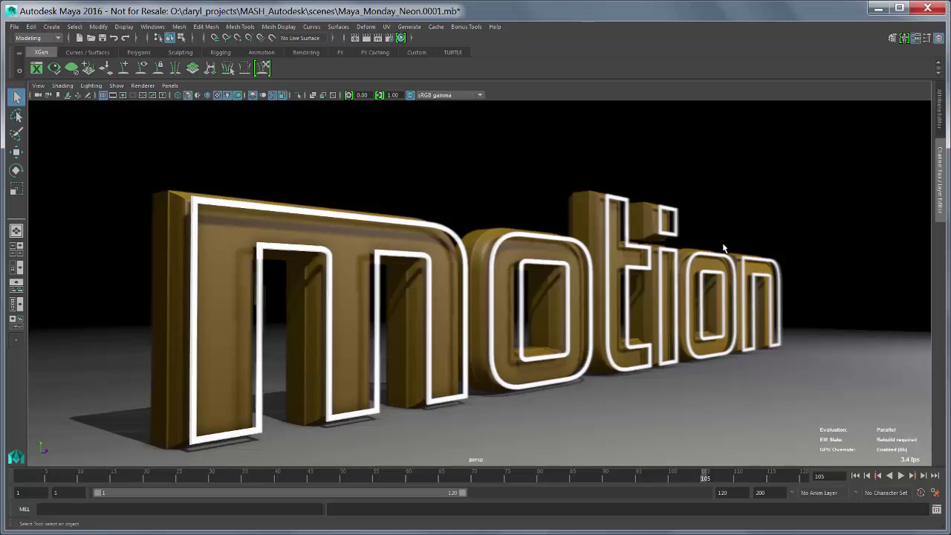
alt+drag(616, 251, 611, 290)
Change the 3D type's text to "motion!" in the type1 attributes and look over the updated letters
click(587, 231)
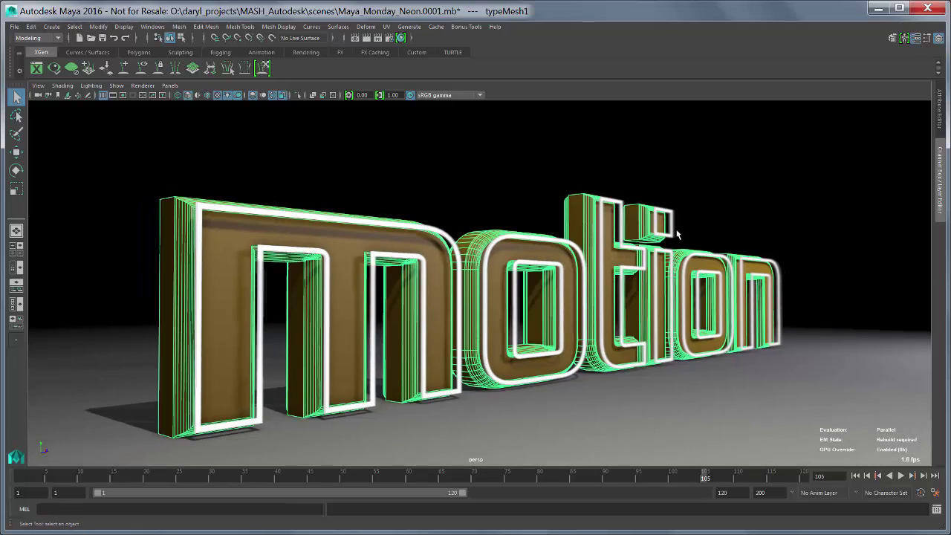
key(ctrl+a)
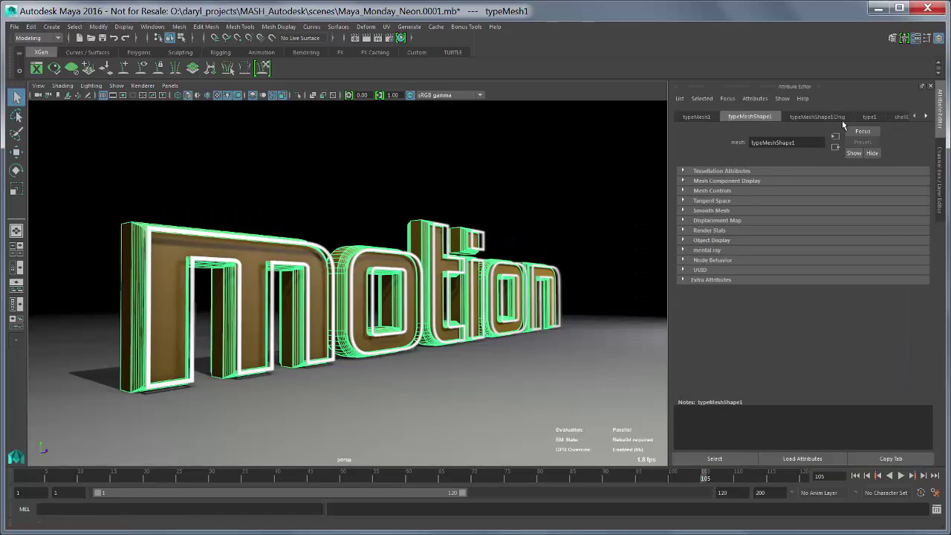
click(869, 117)
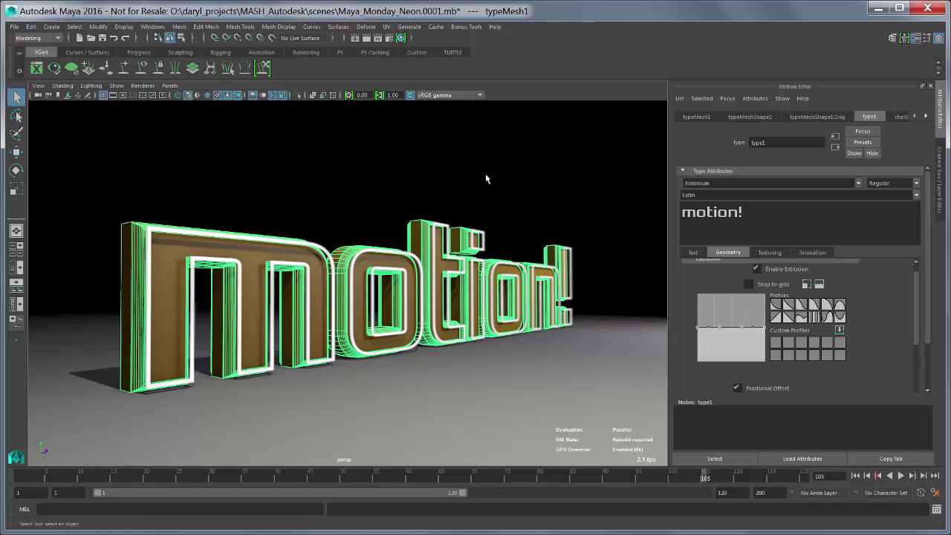
alt+drag(485, 173, 520, 239)
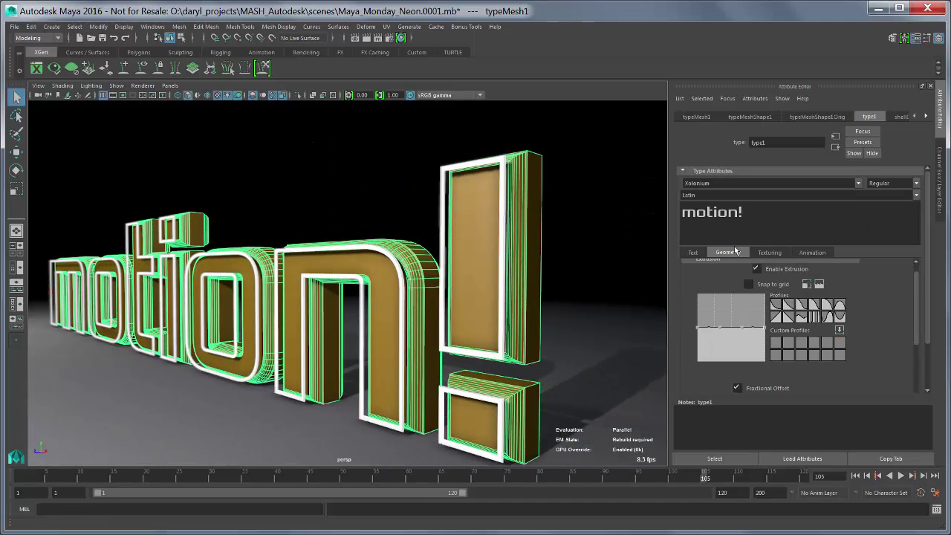
alt+drag(456, 239, 567, 245)
key(f)
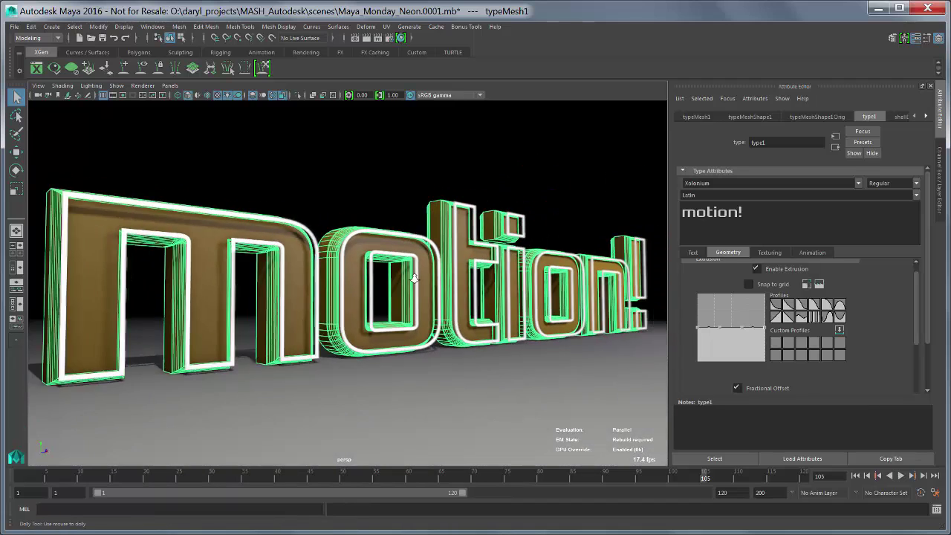
Play back the text animation in the perspective view and stop it at frame 120
click(37, 479)
key(alt+v)
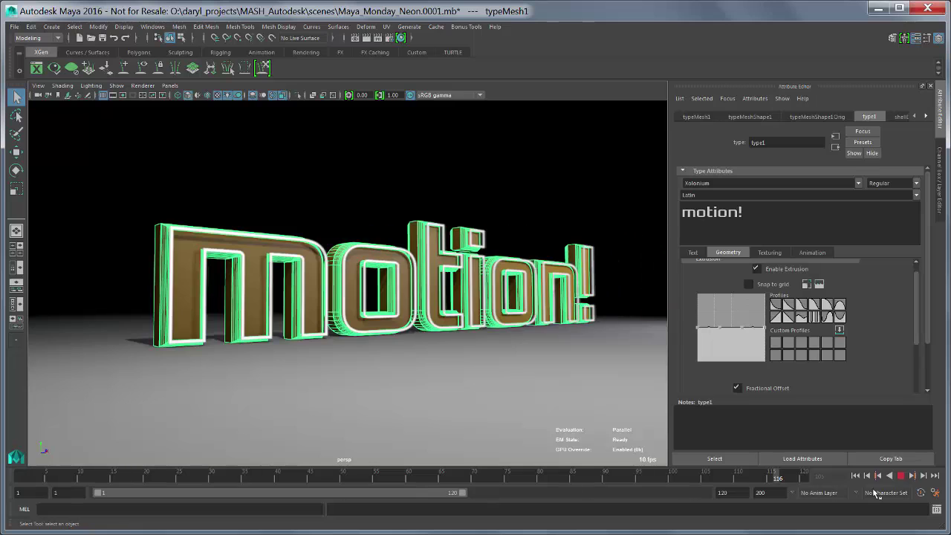
alt+right_drag(401, 301, 373, 305)
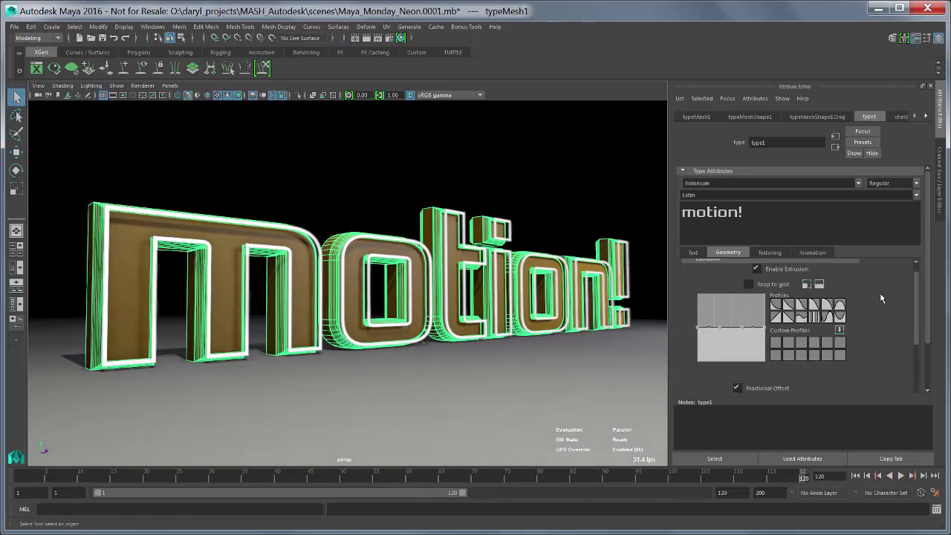
alt+drag(547, 260, 543, 263)
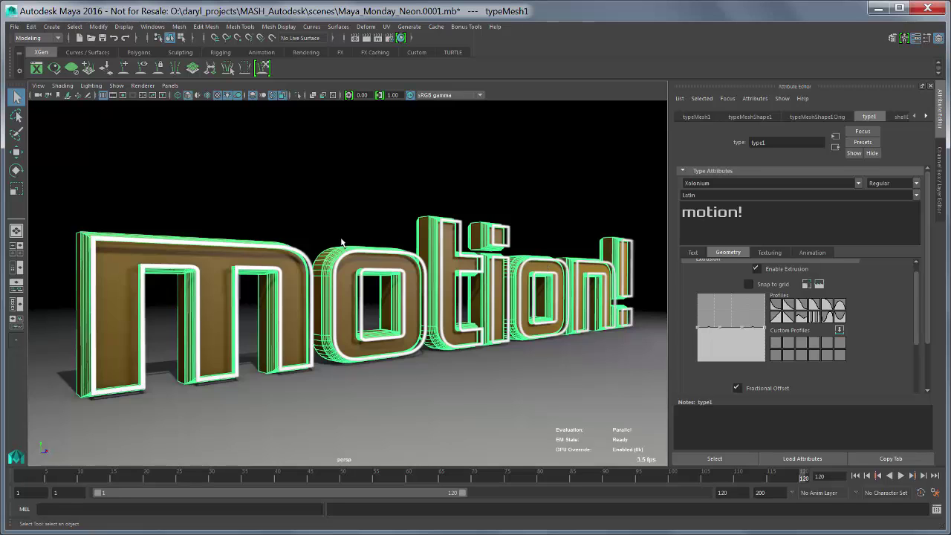
Hide the white neon outline mesh in front of the letters
alt+drag(341, 242, 361, 238)
alt+middle_drag(374, 239, 402, 268)
alt+right_drag(402, 268, 412, 293)
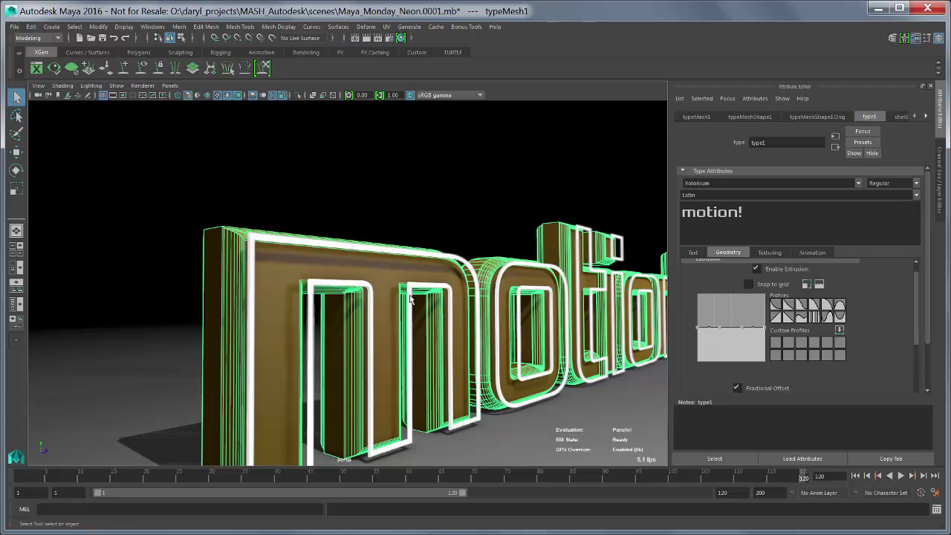
click(571, 202)
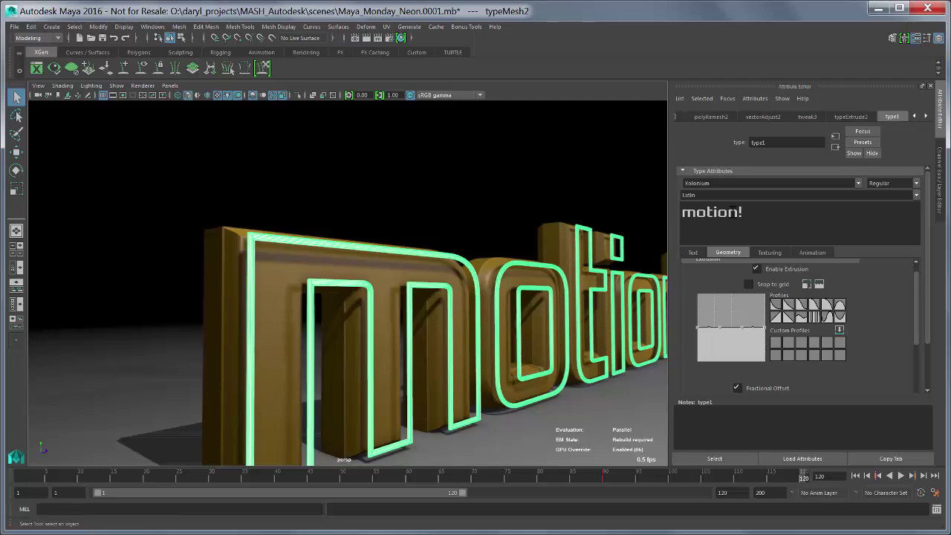
alt+middle_drag(502, 259, 430, 227)
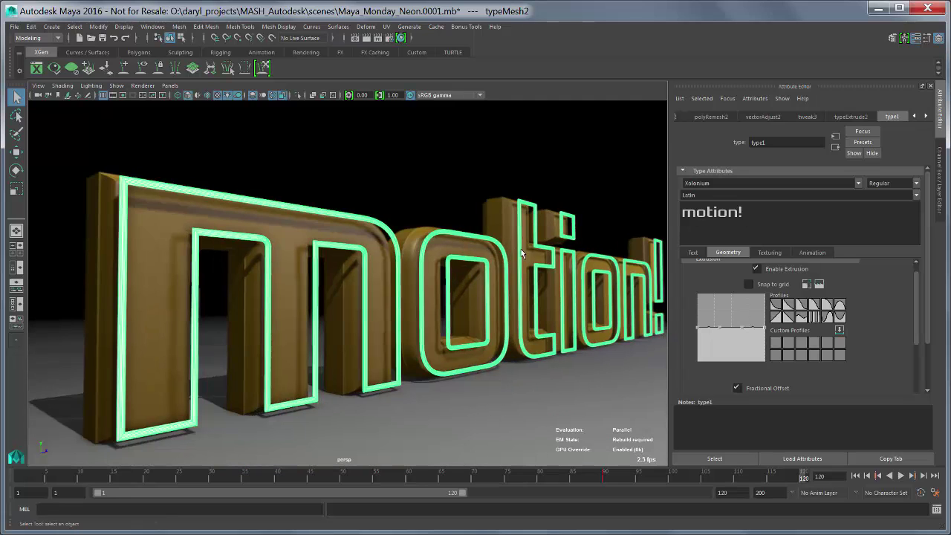
alt+drag(522, 265, 523, 272)
key(ctrl+h)
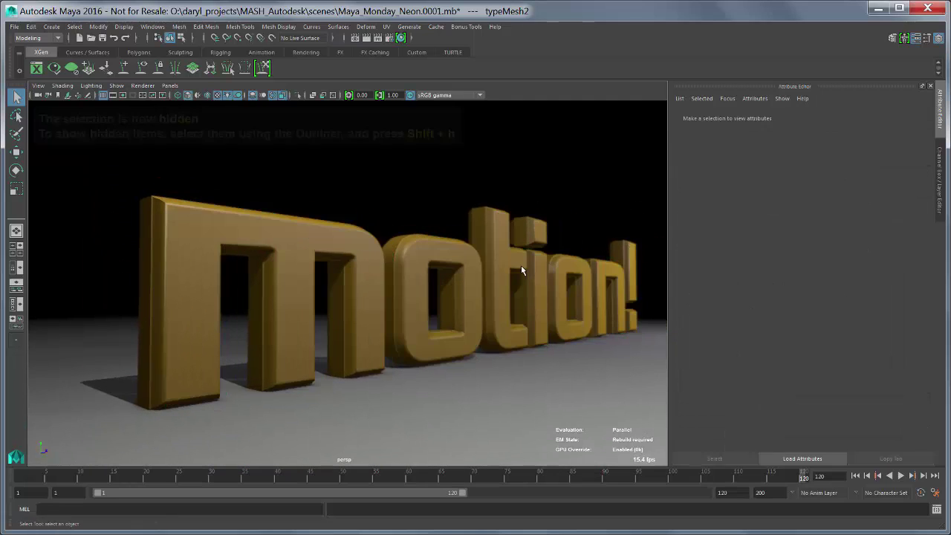
Close the Attribute Editor and switch to full screen view with the whole text in frame
click(940, 126)
alt+middle_drag(527, 204, 514, 208)
alt+right_drag(514, 208, 474, 208)
key(ctrl+space)
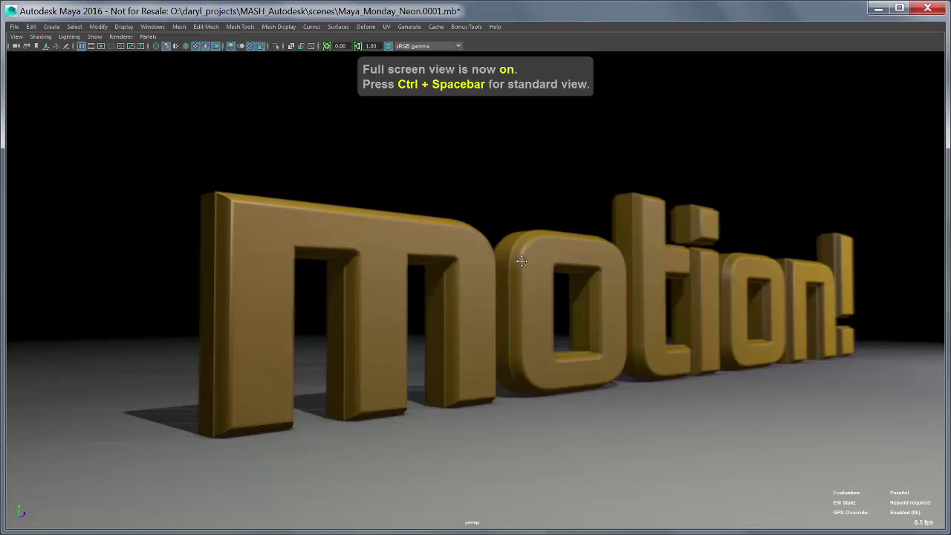
mouse_move(521, 260)
alt+middle_down()
mouse_move(516, 255)
mouse_move(518, 268)
alt+middle_up()
Switch to a split perspective and Node Editor layout and graph the input connections of the text mesh
key(space)
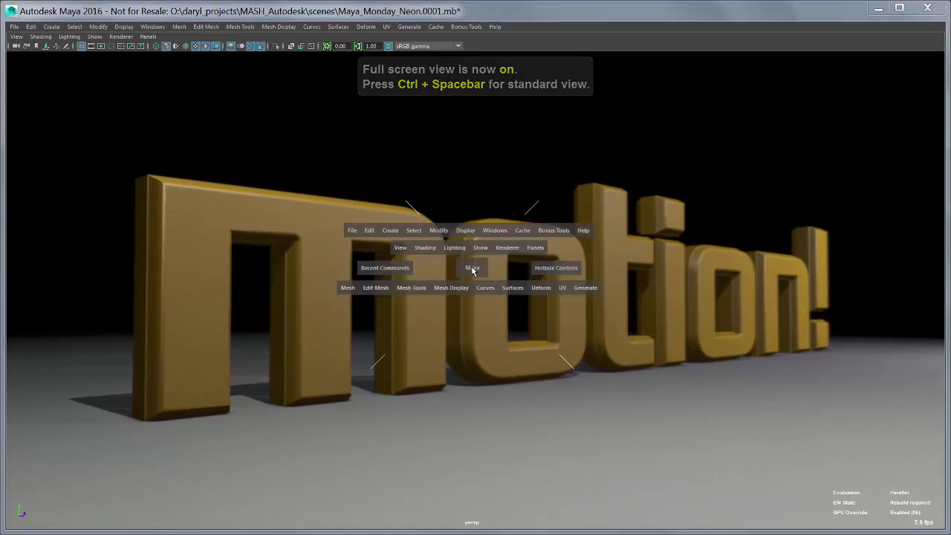
click(199, 210)
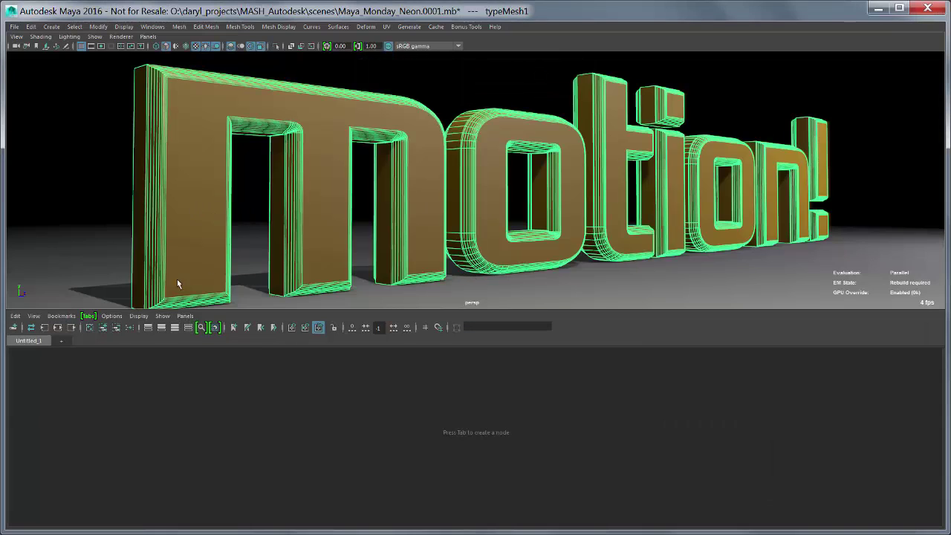
click(44, 327)
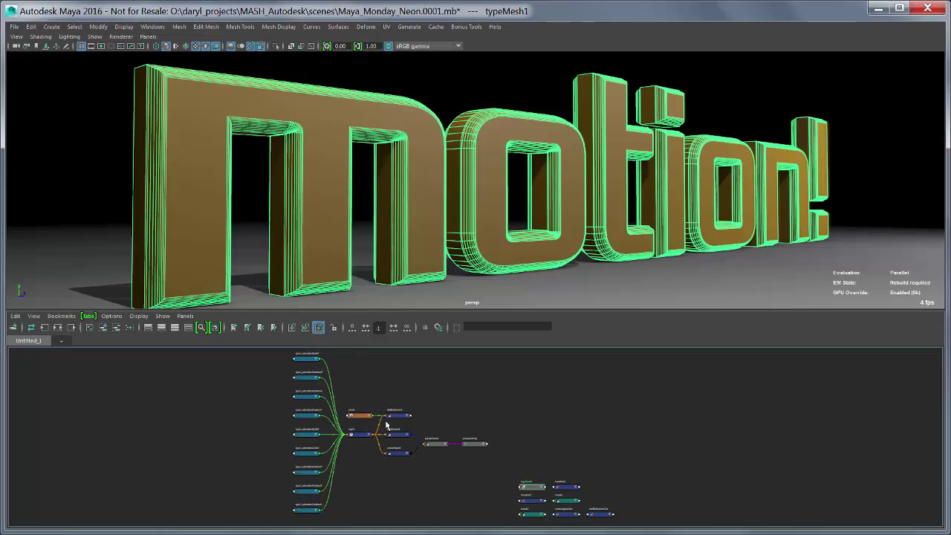
Remove the type1 animation nodes and the group of unconnected nodes from the Node Editor graph
drag(264, 362, 327, 509)
key(Delete)
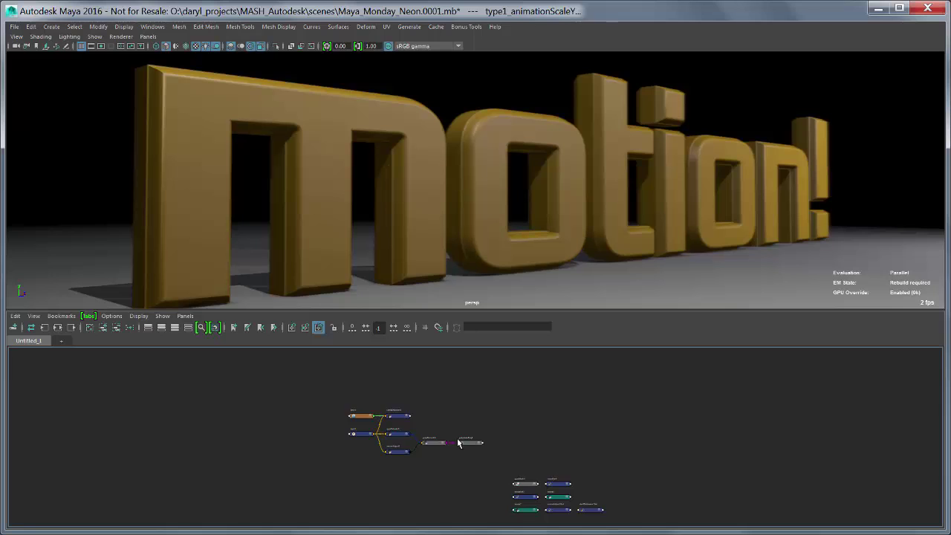
alt+middle_drag(496, 463, 448, 443)
drag(447, 442, 597, 511)
key(Delete)
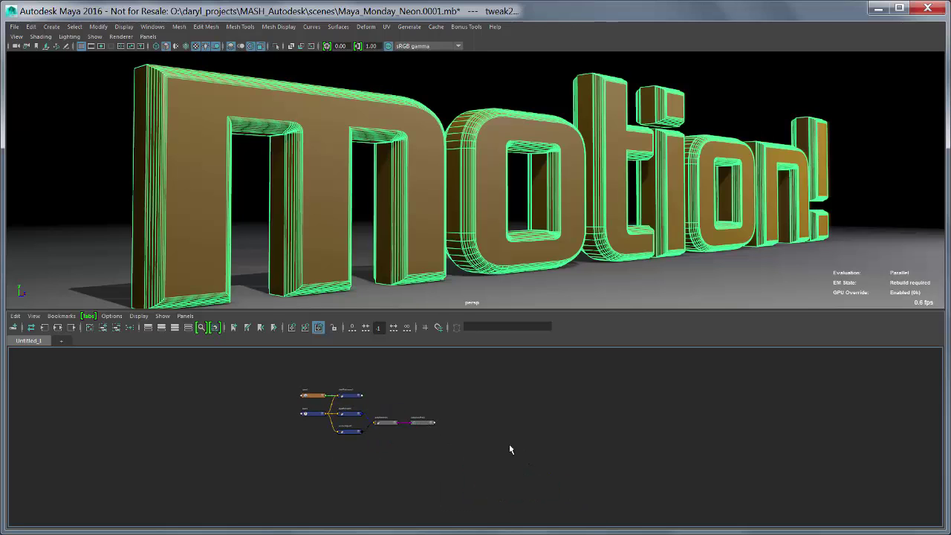
Select the type1 node and move it further away from the deformer nodes it feeds
alt+middle_drag(471, 426, 514, 435)
alt+right_drag(514, 436, 669, 446)
alt+middle_drag(583, 436, 457, 470)
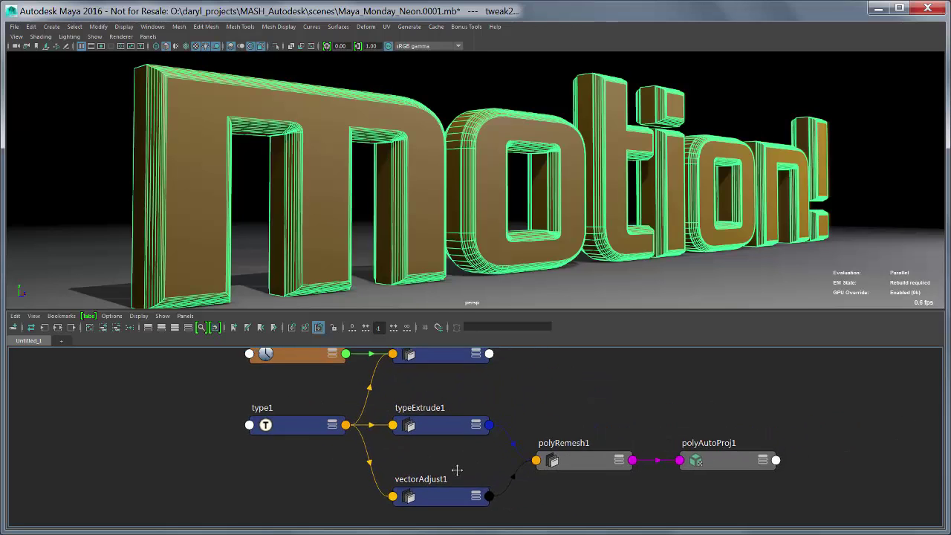
click(238, 441)
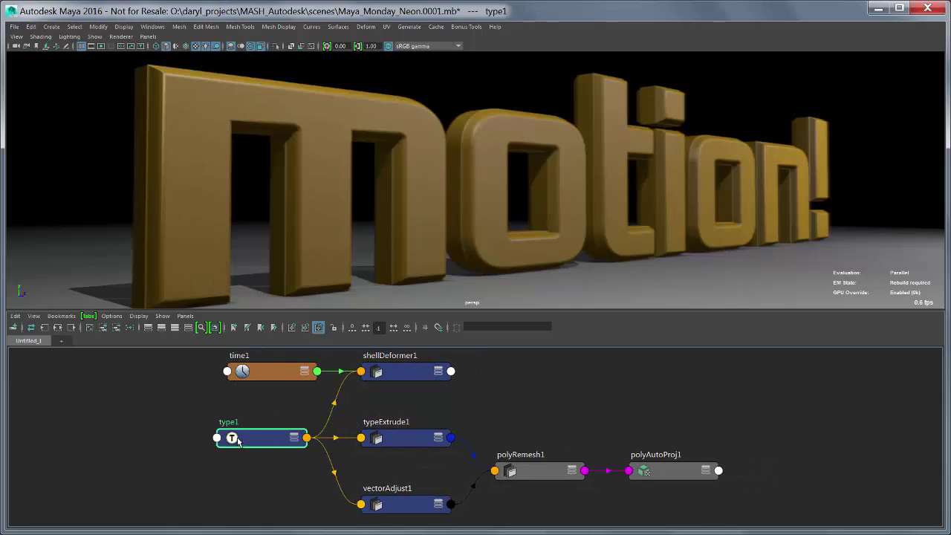
drag(238, 441, 220, 434)
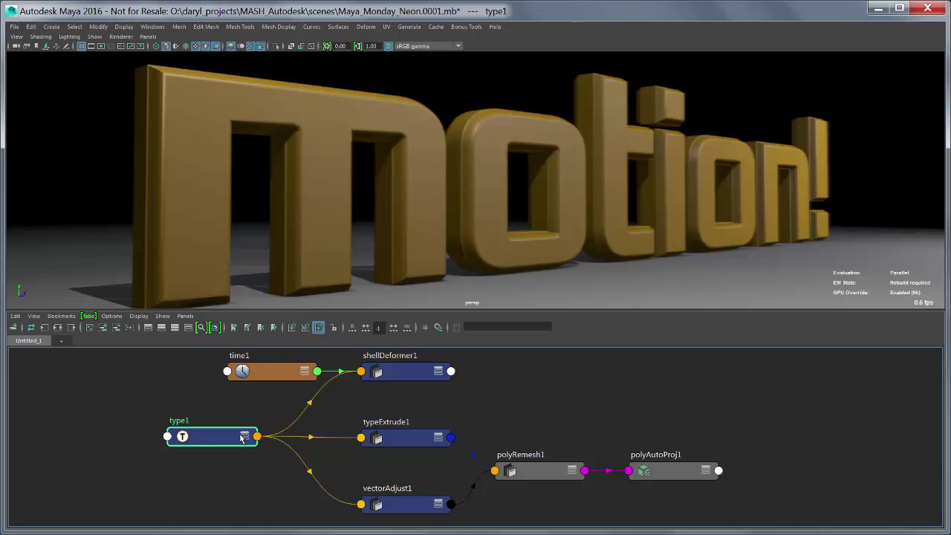
drag(241, 438, 204, 439)
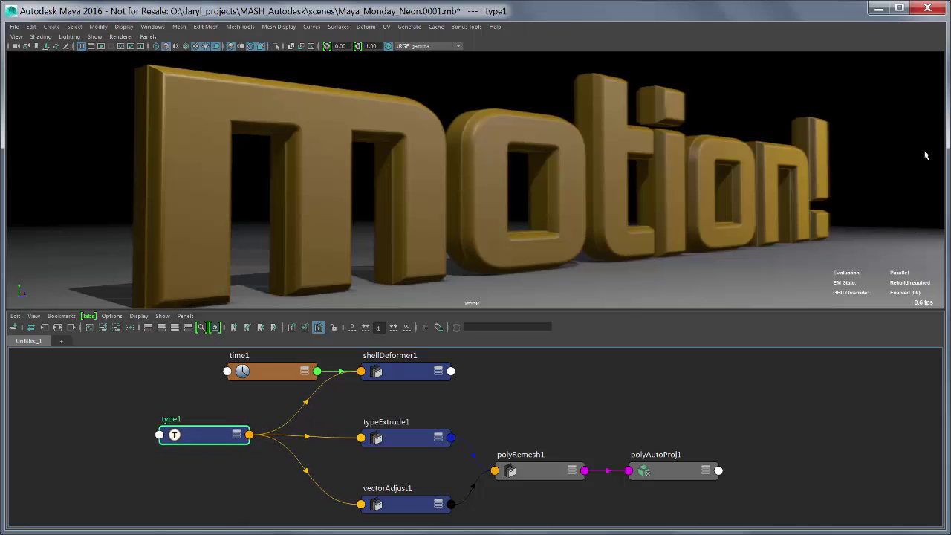
Open the type1 node's attributes and review its extrusion and bevel settings
key(ctrl+a)
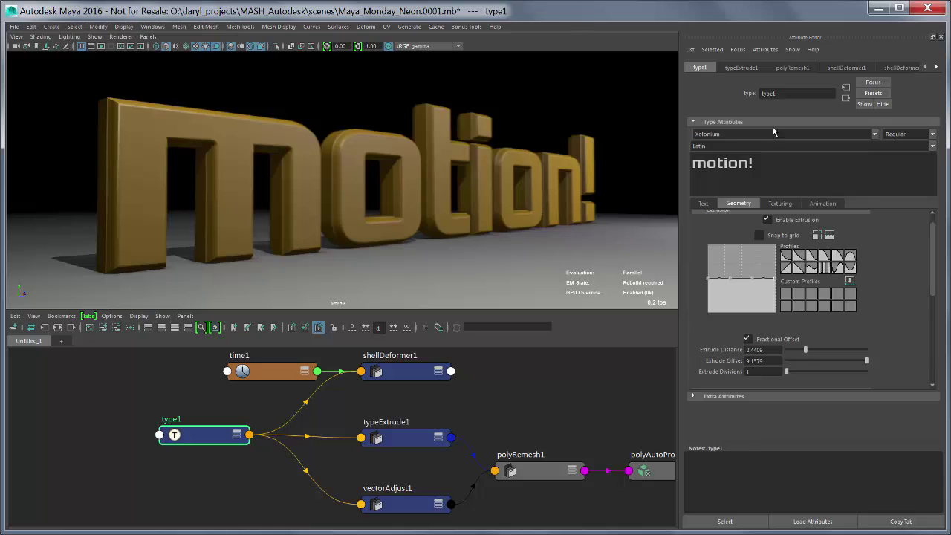
scroll(929, 276, down, 3)
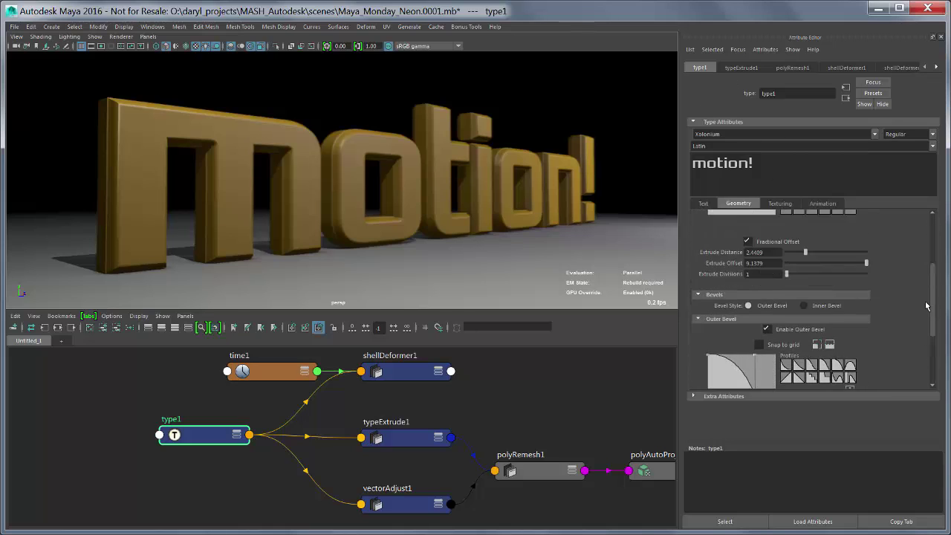
scroll(927, 269, up, 4)
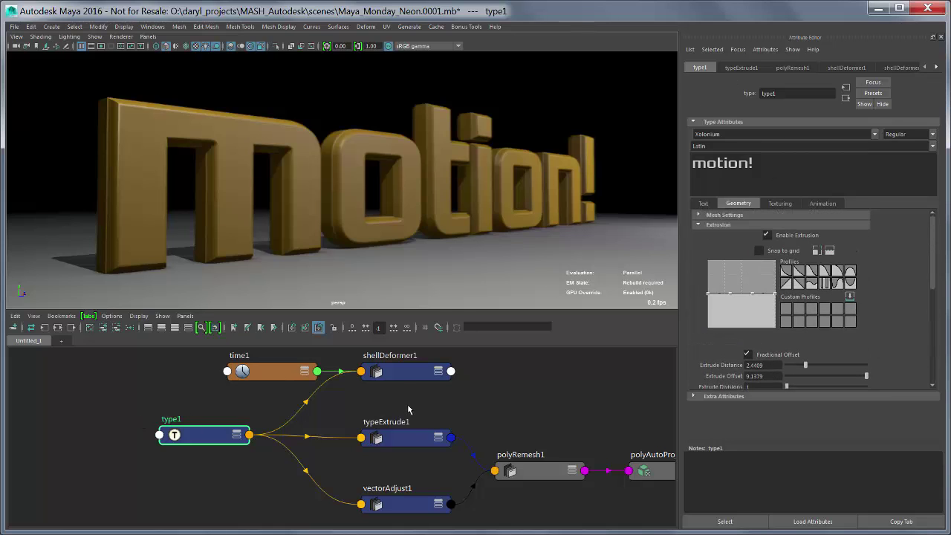
Compare the extrude and bevel attributes of the typeExtrude1 node with the geometry settings of type1
click(394, 443)
drag(395, 443, 390, 443)
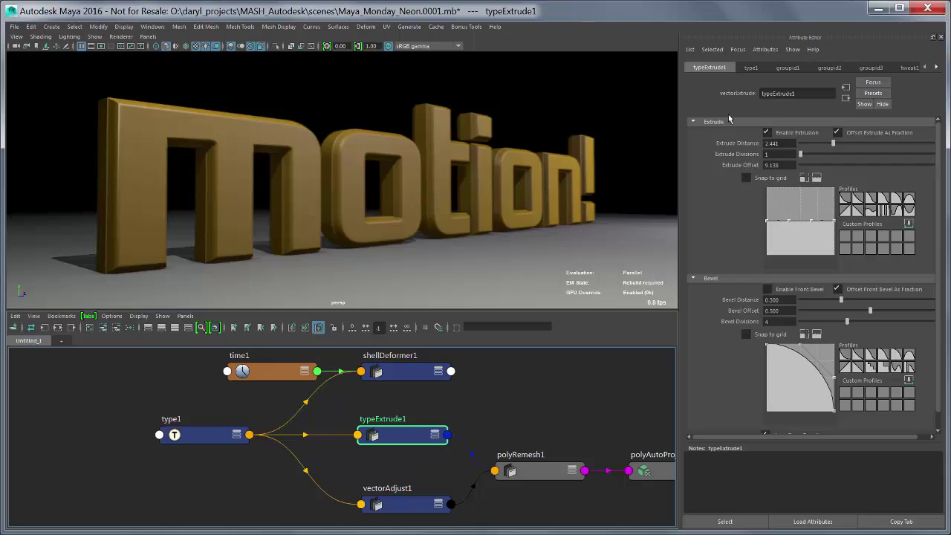
click(192, 439)
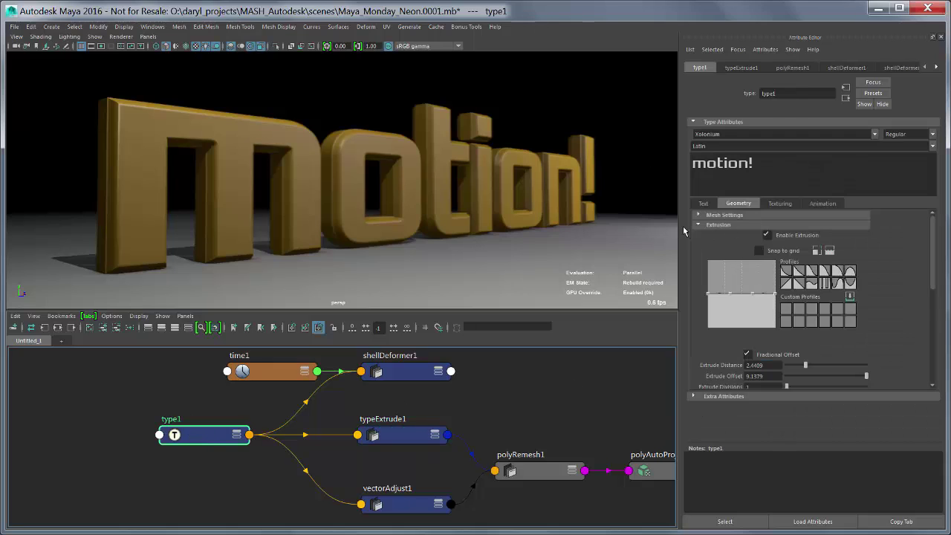
drag(203, 432, 199, 430)
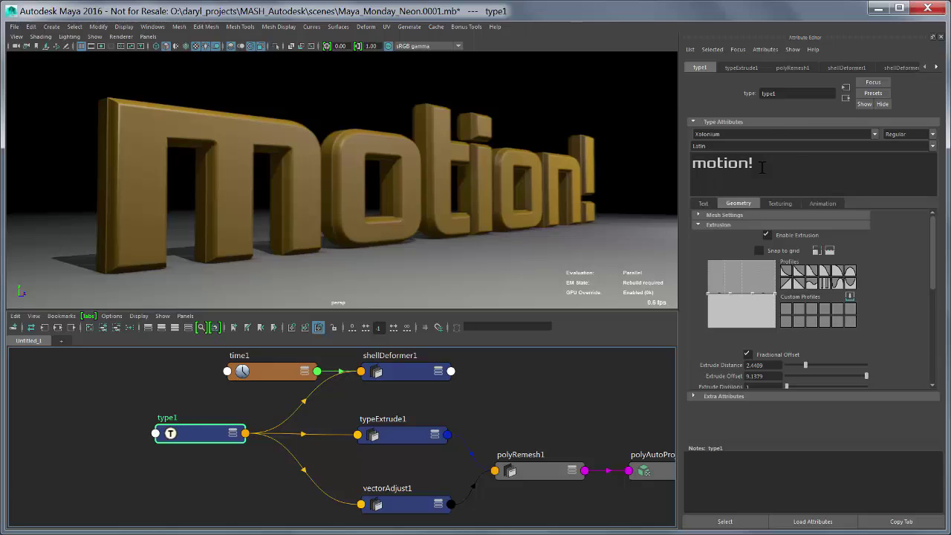
drag(384, 431, 381, 427)
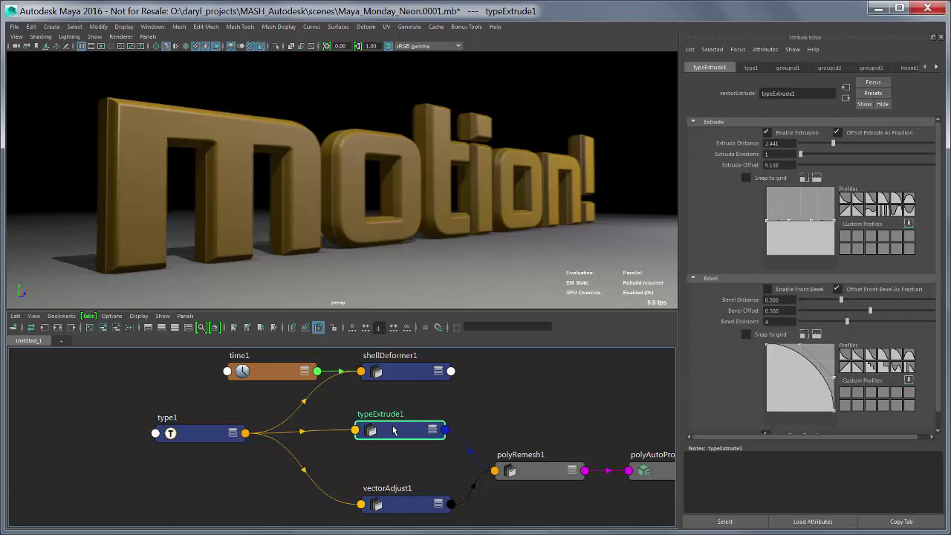
drag(392, 427, 399, 427)
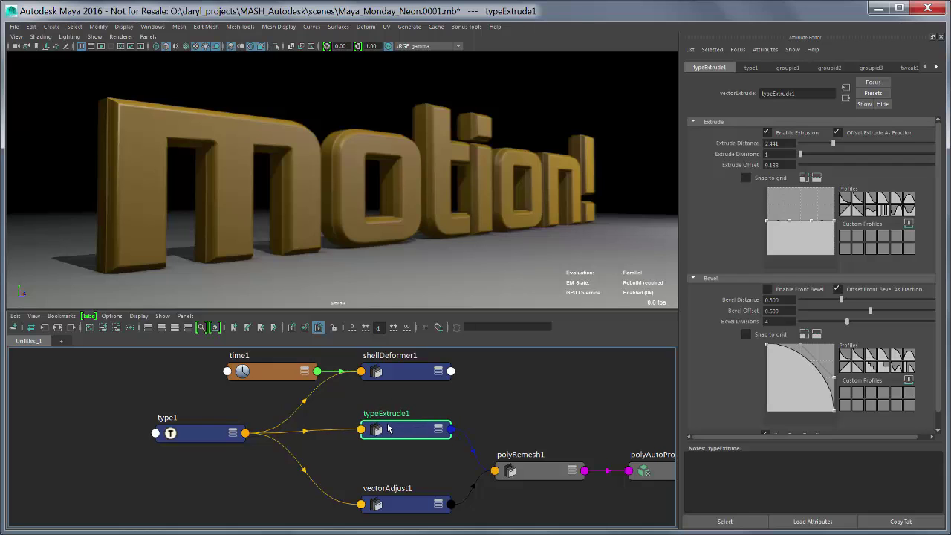
Expand typeExtrude1 to its connected attributes, spaced clear of vectorAdjust1, and title the graph's nodes by node type
key(2)
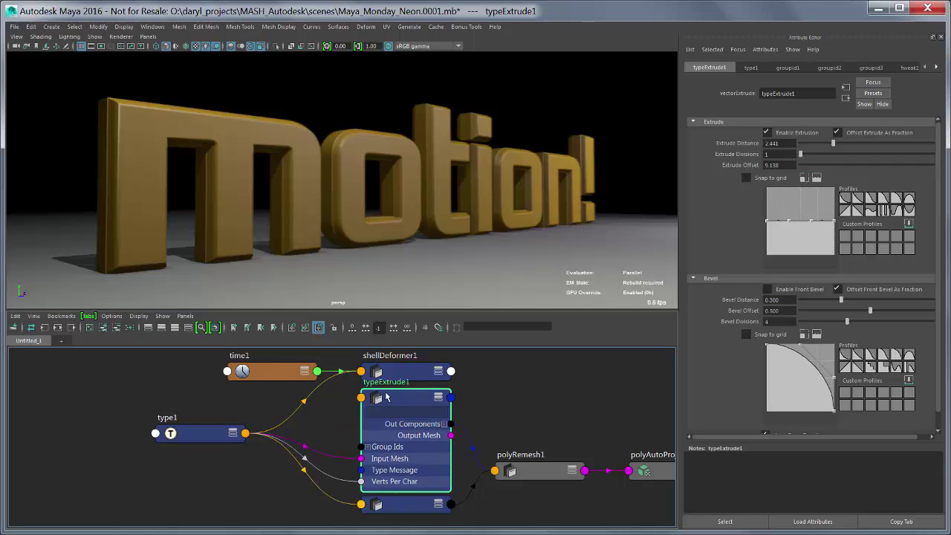
drag(407, 506, 410, 518)
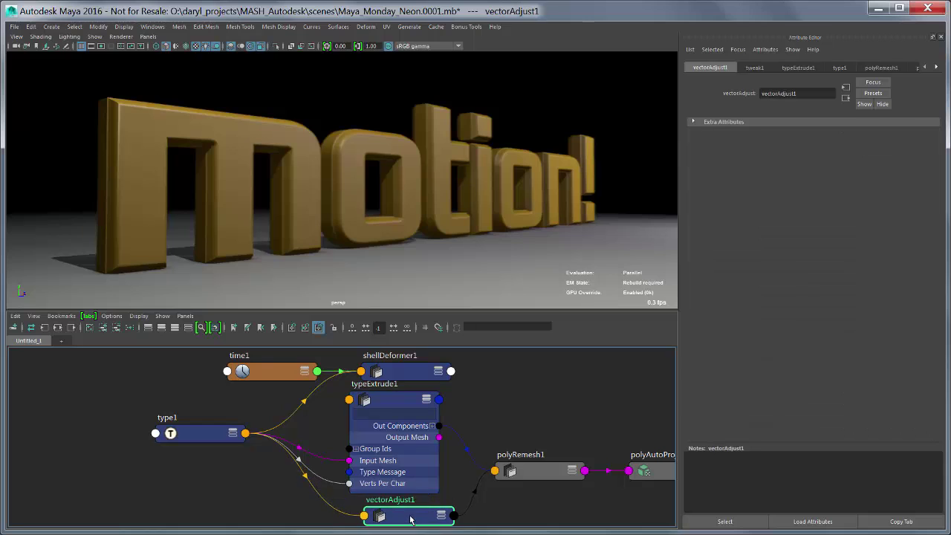
mouse_move(398, 410)
mouse_down()
mouse_move(384, 408)
mouse_move(390, 401)
mouse_up()
key(t)
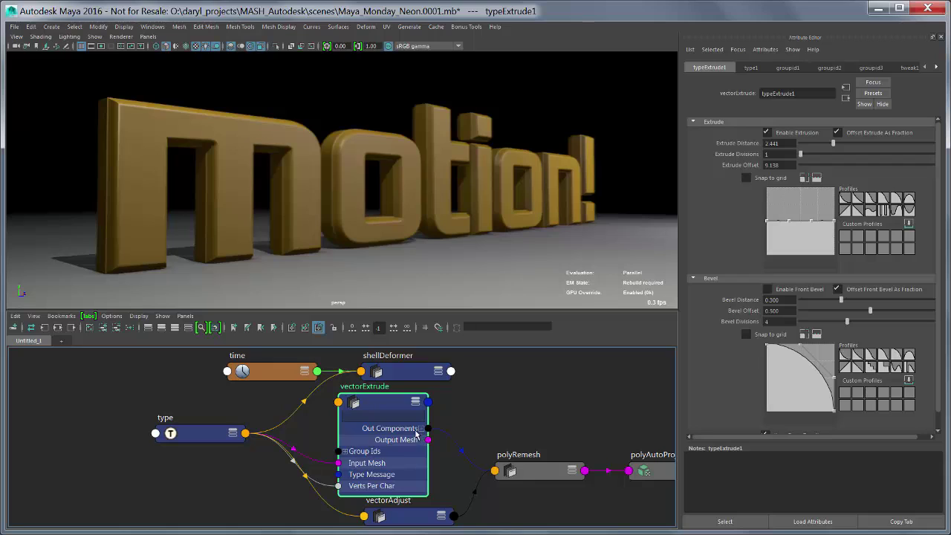
Expand the Out Components of the vectorExtrude node, shift the node aside, and open the vectorAdjust node's attributes
click(421, 429)
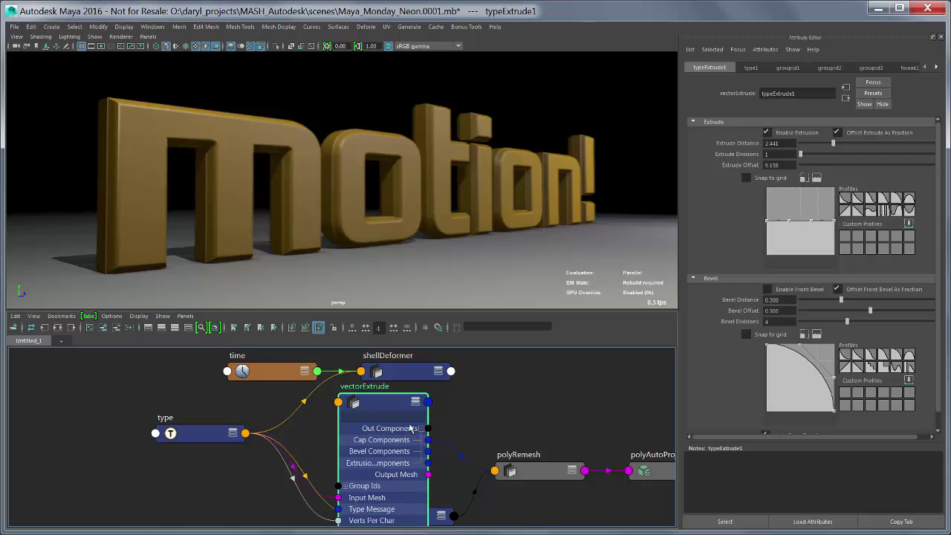
drag(397, 408, 386, 401)
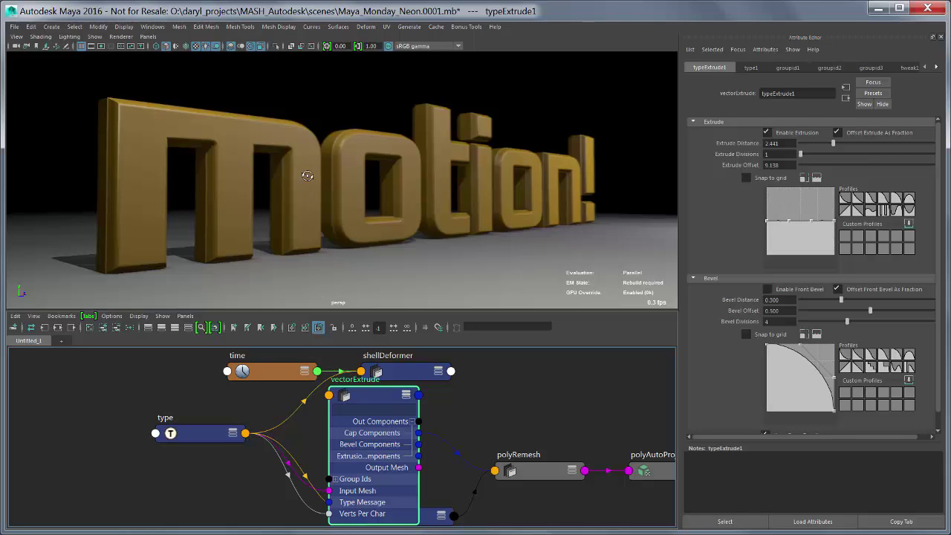
alt+drag(308, 175, 313, 216)
mouse_move(379, 398)
mouse_down()
mouse_move(369, 403)
mouse_move(371, 394)
mouse_up()
alt+right_drag(487, 412, 448, 384)
alt+middle_drag(449, 384, 423, 351)
click(407, 502)
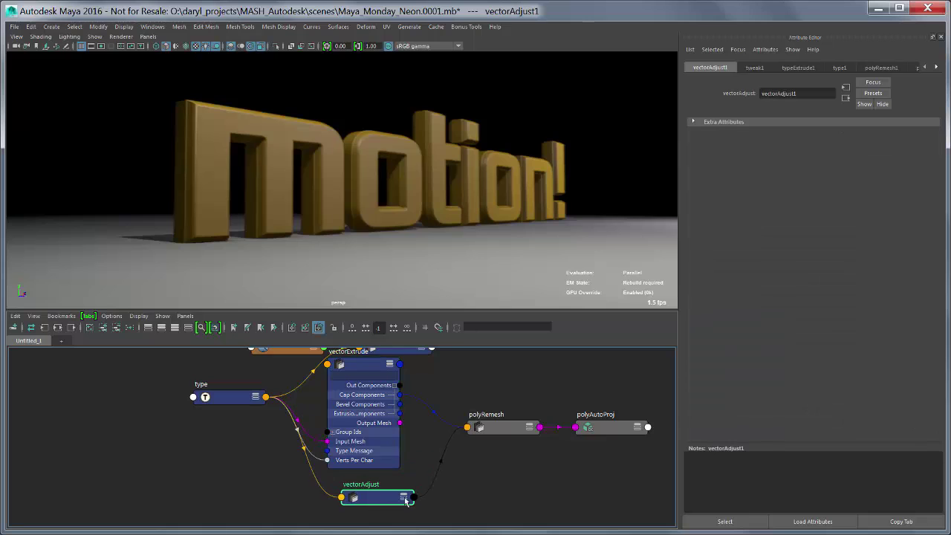
alt+middle_drag(556, 423, 466, 424)
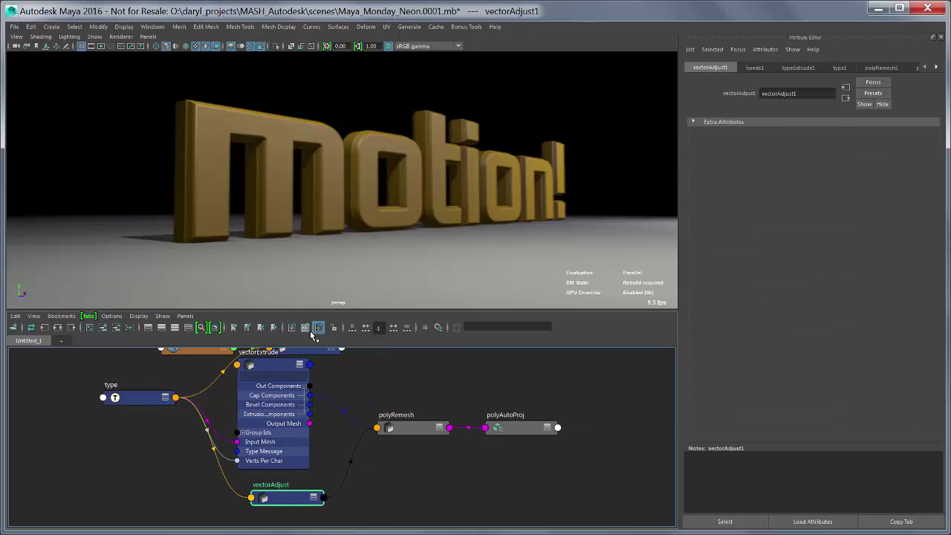
Show shape nodes in the graph and separate the final mesh node from polyAutoProj
click(306, 328)
click(584, 375)
drag(584, 376, 638, 429)
drag(552, 436, 541, 407)
alt+middle_drag(518, 407, 448, 413)
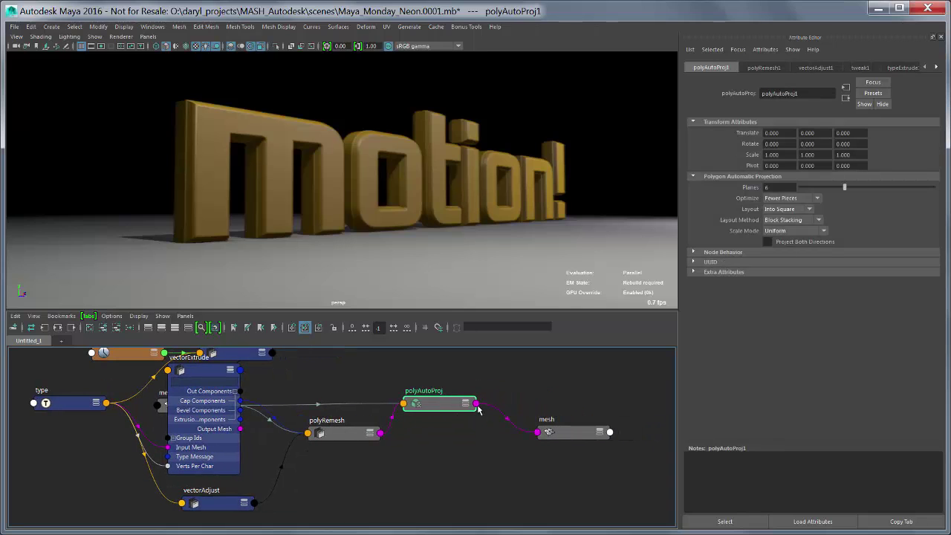
drag(450, 401, 438, 393)
alt+middle_drag(353, 408, 385, 437)
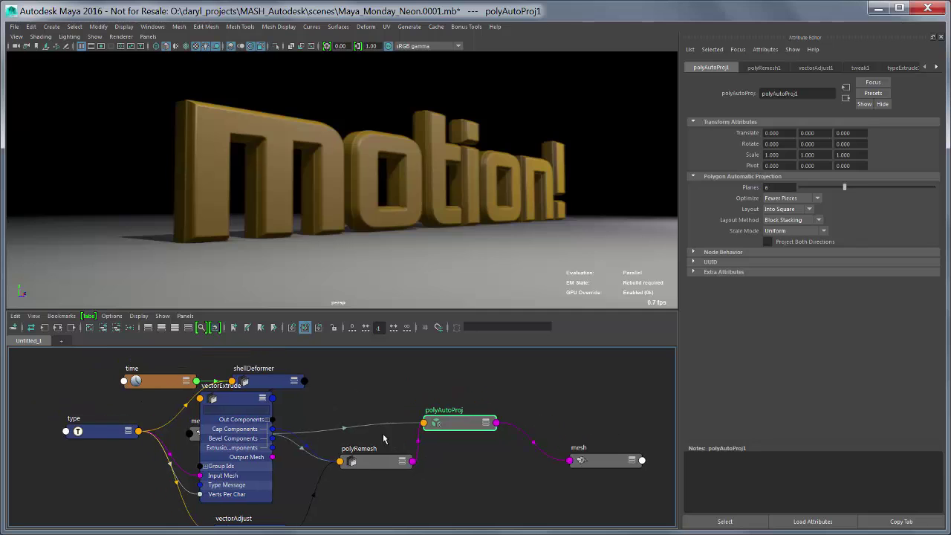
Remove the typeMeshShape1 mesh, time, shellDeformer and vectorAdjust nodes from the graph, moving vectorExtrude off the mesh node
drag(237, 403, 259, 410)
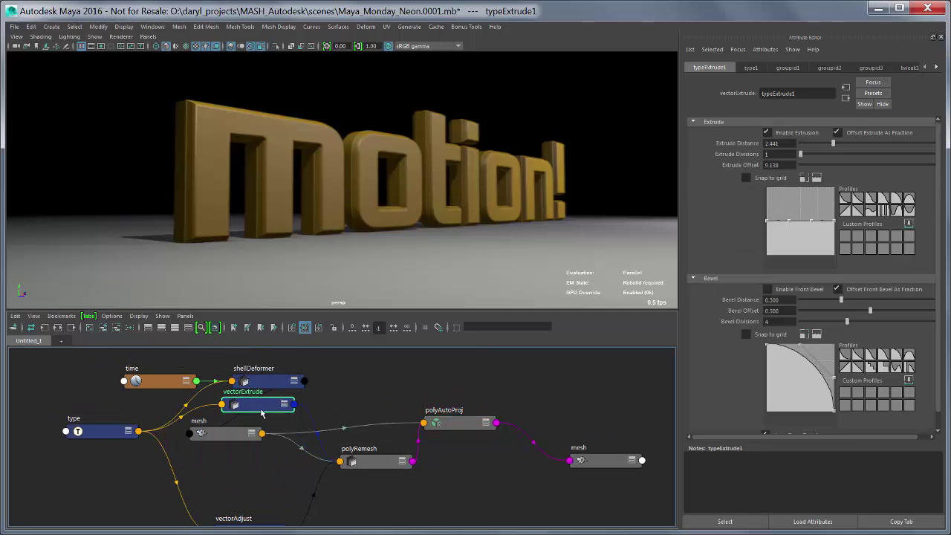
drag(233, 438, 269, 472)
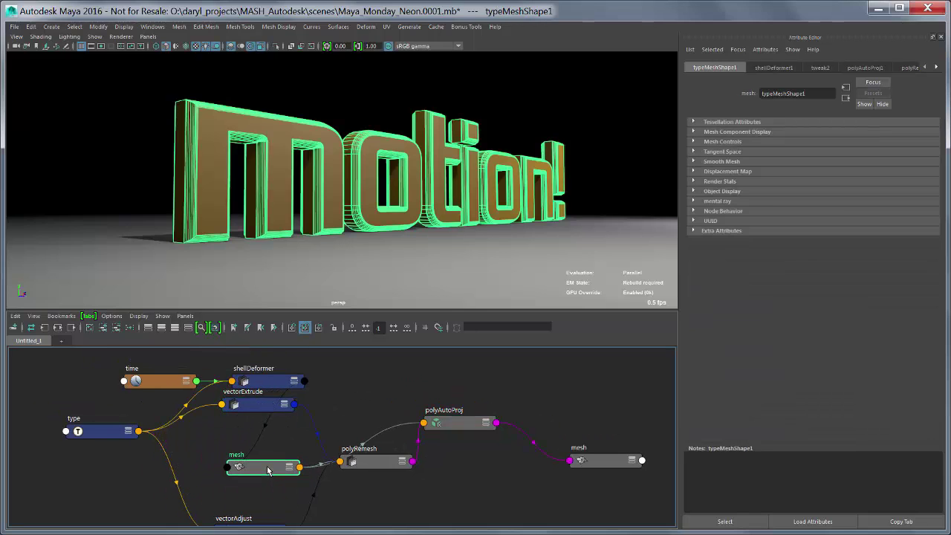
key(minus)
drag(168, 363, 253, 388)
key(minus)
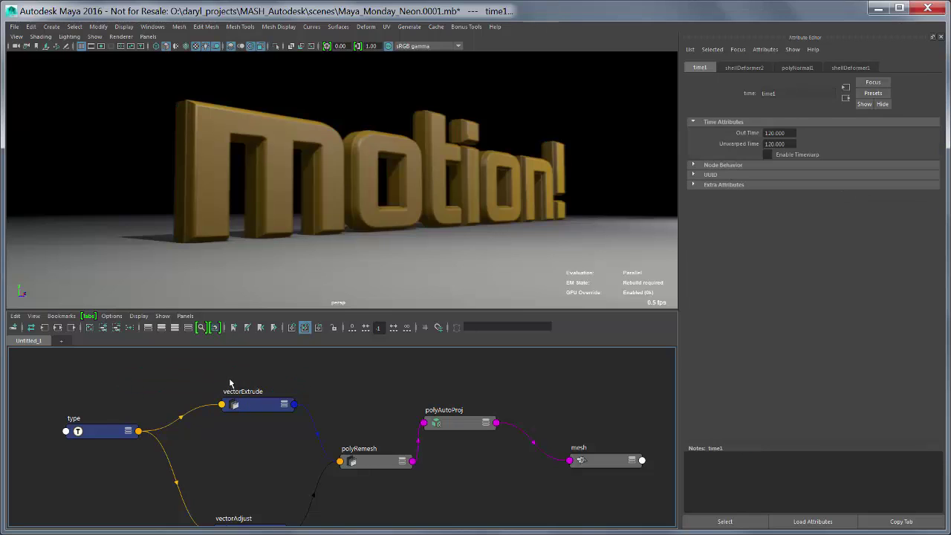
alt+middle_drag(352, 443, 339, 379)
click(239, 467)
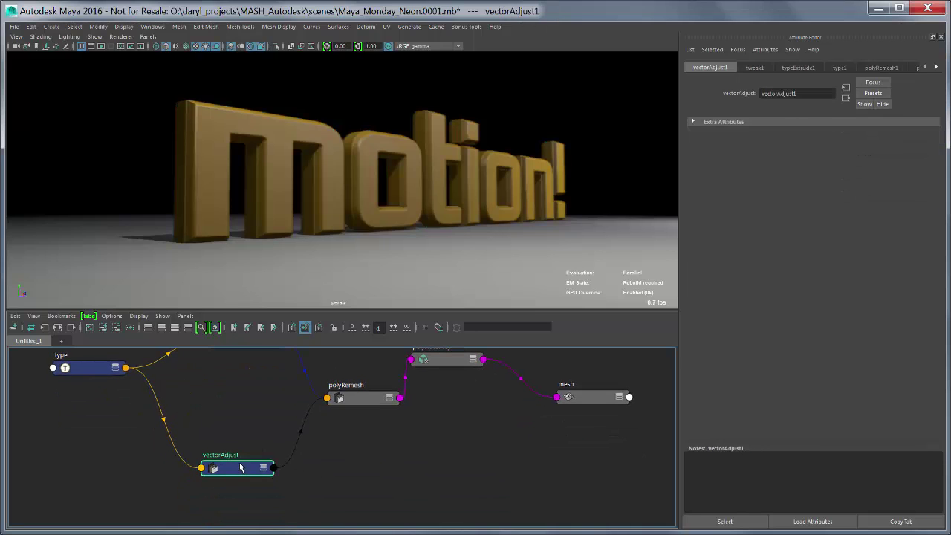
key(minus)
alt+middle_drag(243, 371, 213, 433)
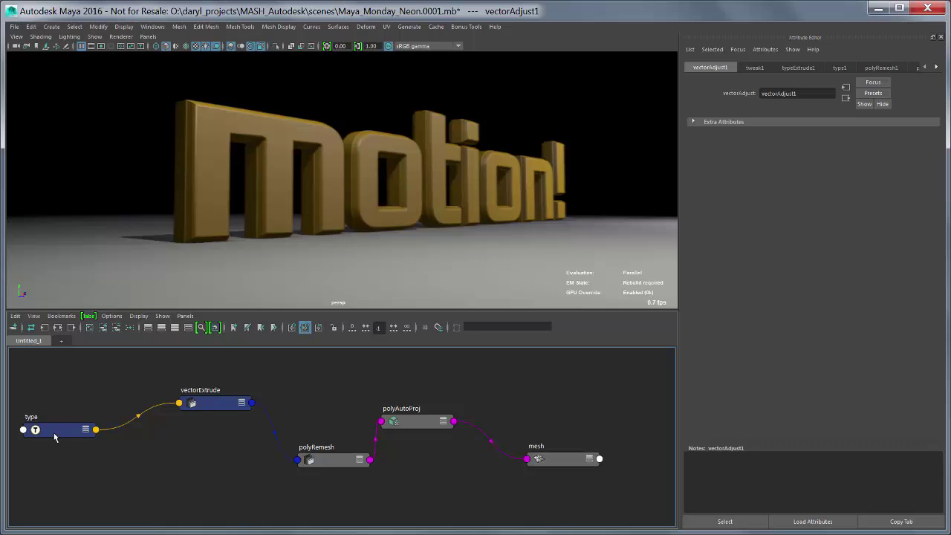
Line up the type, vectorExtrude, polyRemesh, polyAutoProj and mesh nodes in one horizontal chain
drag(54, 437, 59, 437)
mouse_move(214, 405)
mouse_down()
mouse_move(223, 414)
mouse_move(207, 422)
mouse_up()
drag(349, 465, 320, 441)
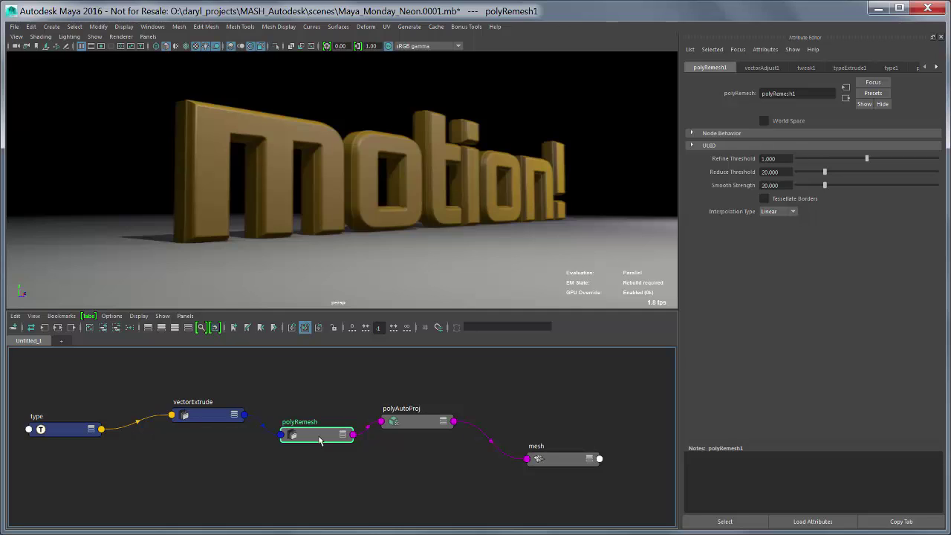
drag(319, 441, 313, 440)
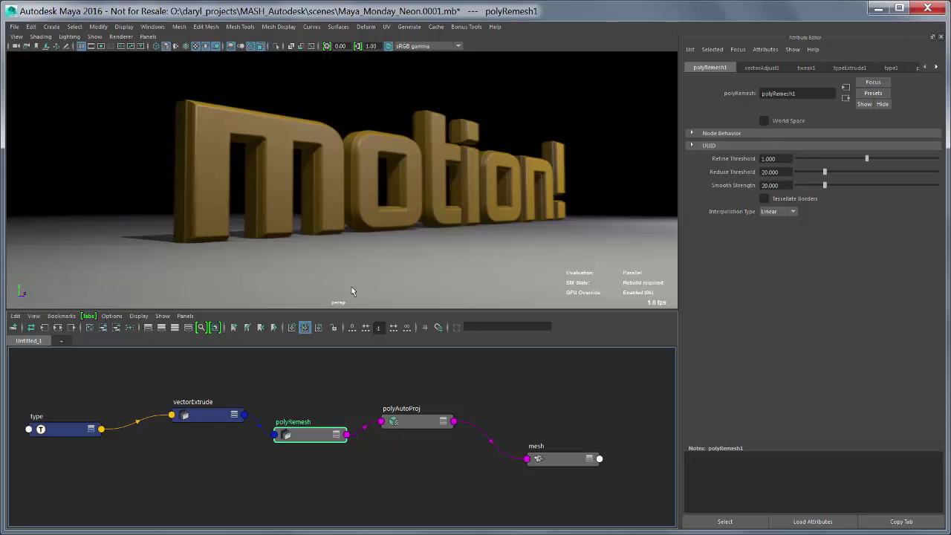
drag(404, 426, 412, 433)
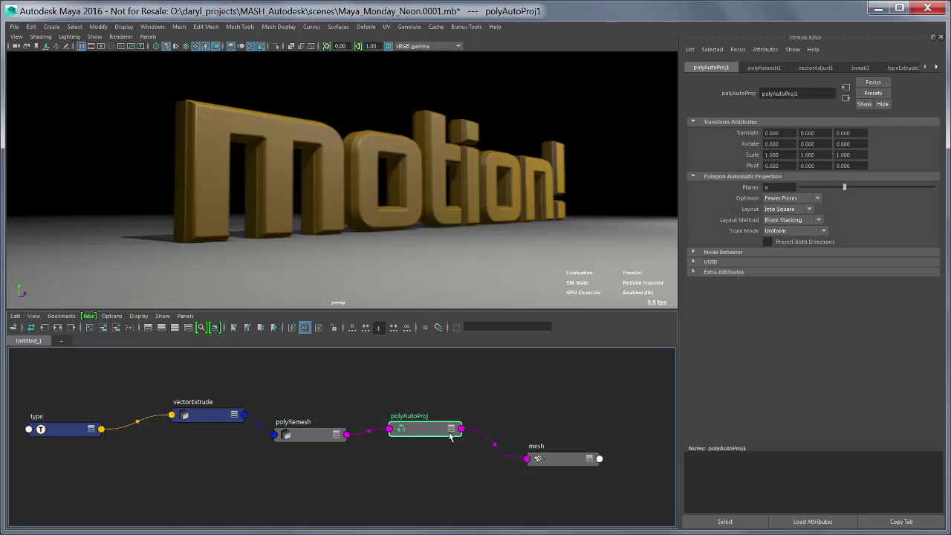
drag(558, 454, 568, 428)
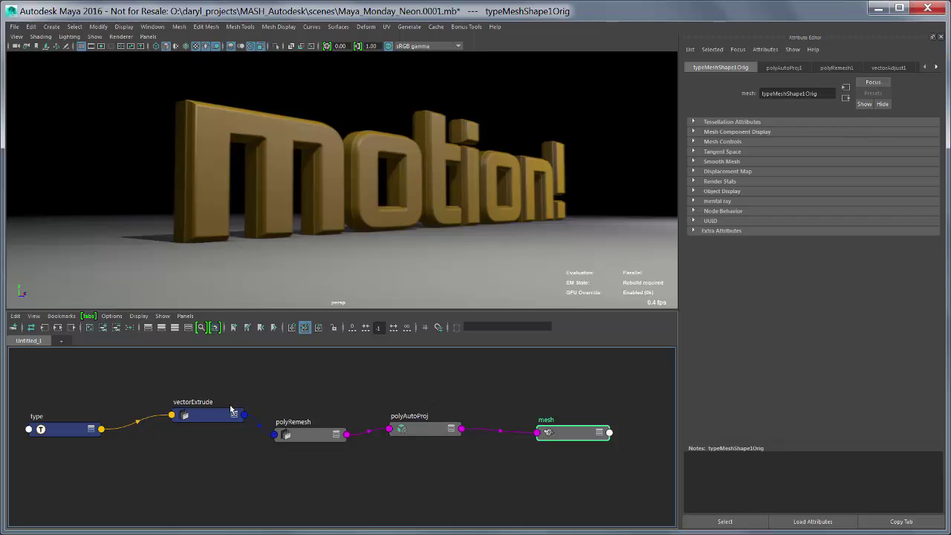
Expand vectorExtrude to its connected attributes and place it clear of polyRemesh
drag(199, 417, 190, 398)
key(2)
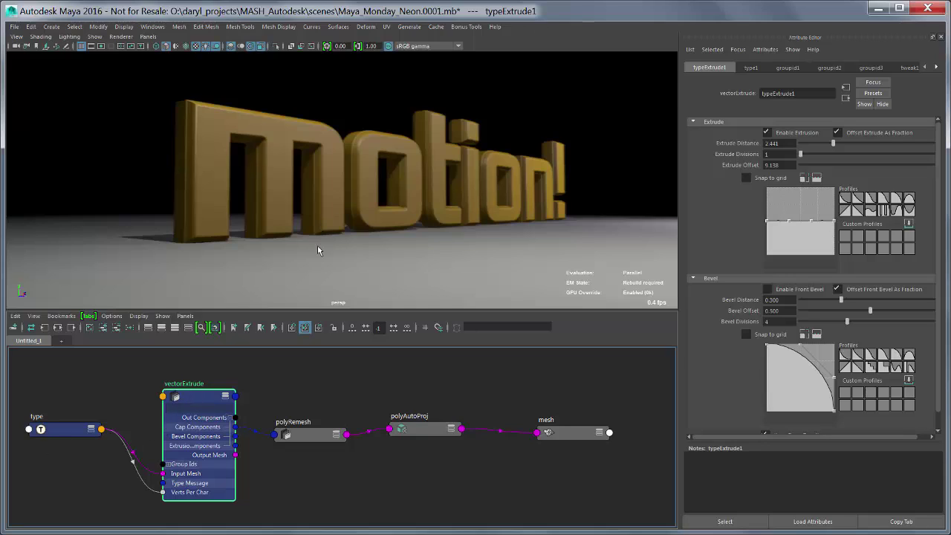
drag(188, 399, 186, 395)
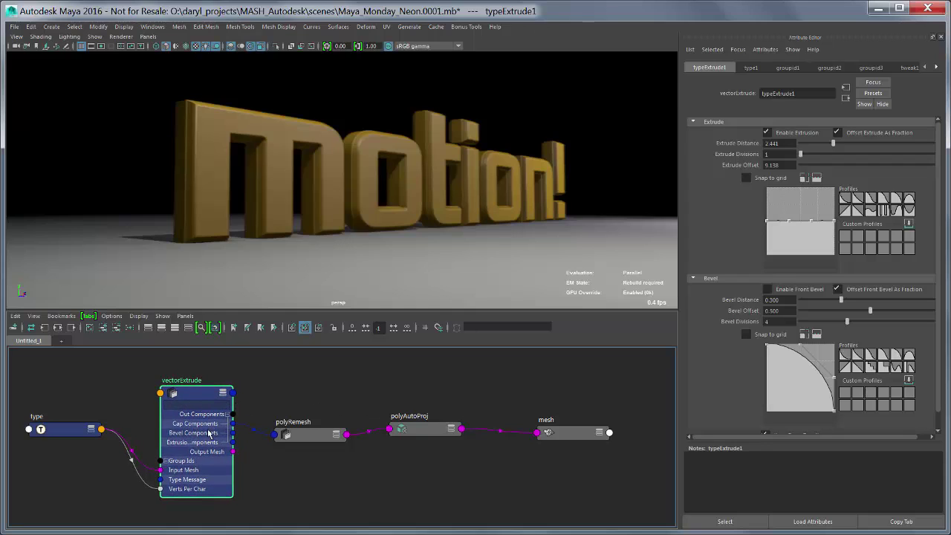
drag(186, 397, 174, 396)
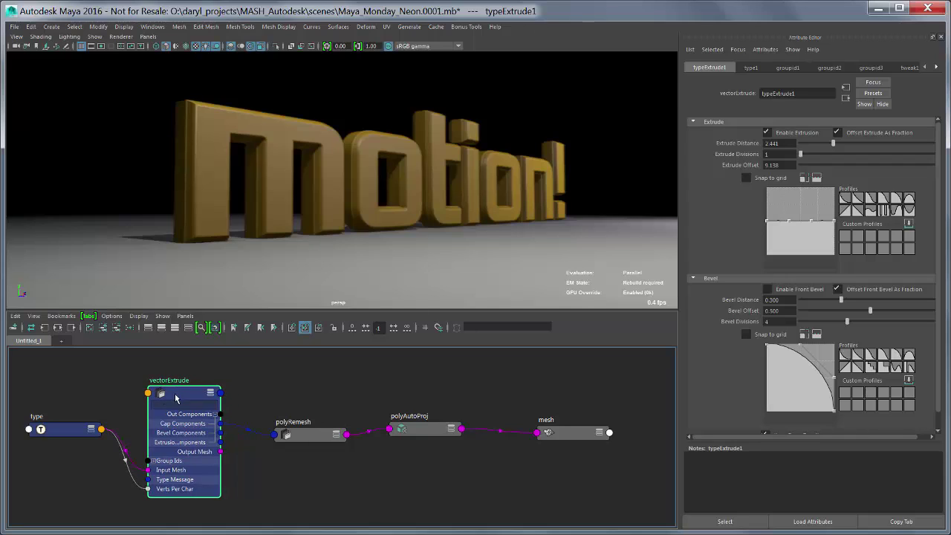
Create a polyExtrudeFace node in the graph and place it above the gap between polyAutoProj and mesh
key(Tab)
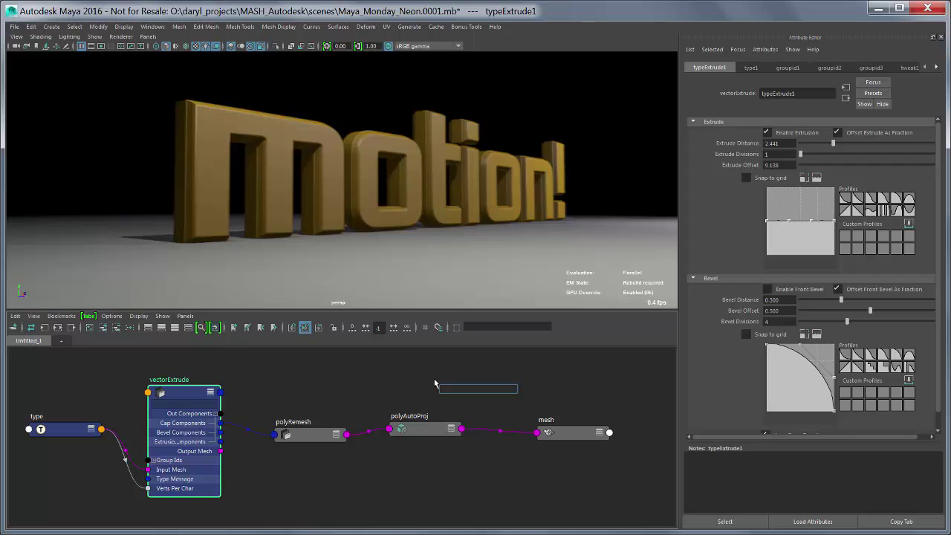
text(extr)
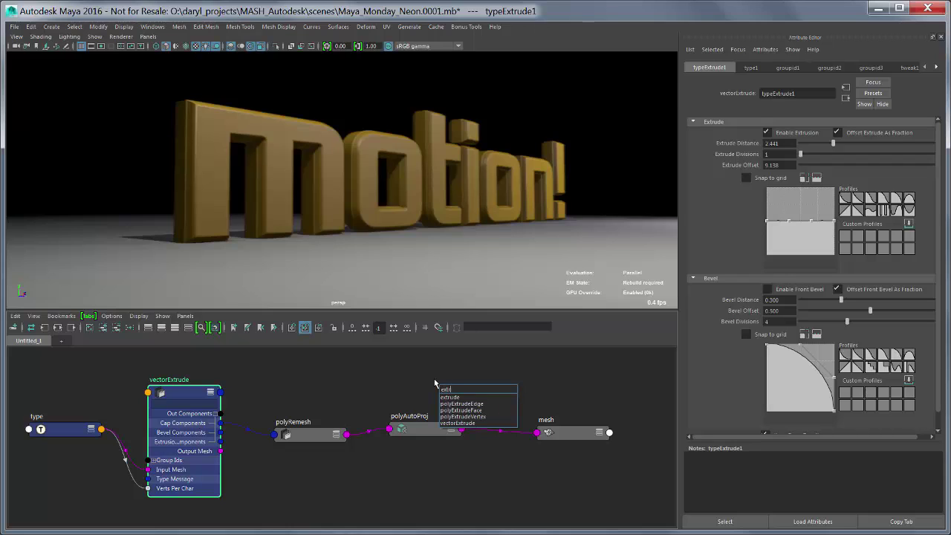
key(Down)
key(Down)
key(Down)
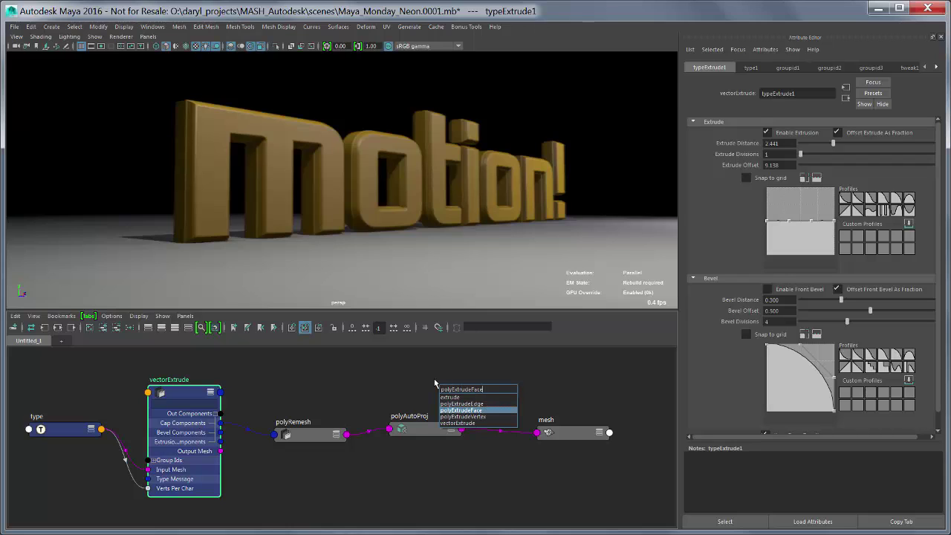
key(Return)
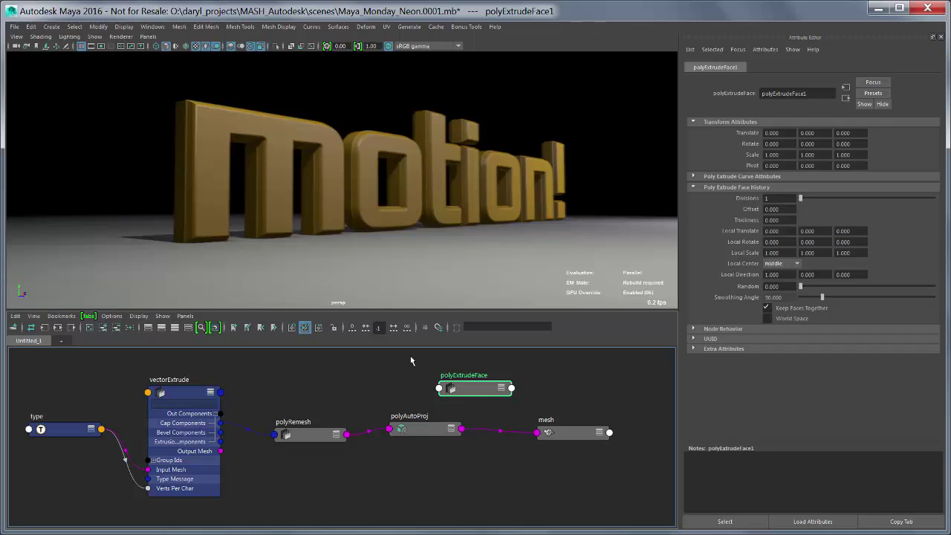
drag(589, 436, 603, 429)
drag(474, 392, 520, 390)
Expand the polyAutoProj and mesh nodes to their connected attributes and move mesh further from polyAutoProj
scroll(460, 429, up, 1)
scroll(460, 429, up, 1)
alt+middle_drag(460, 428, 414, 438)
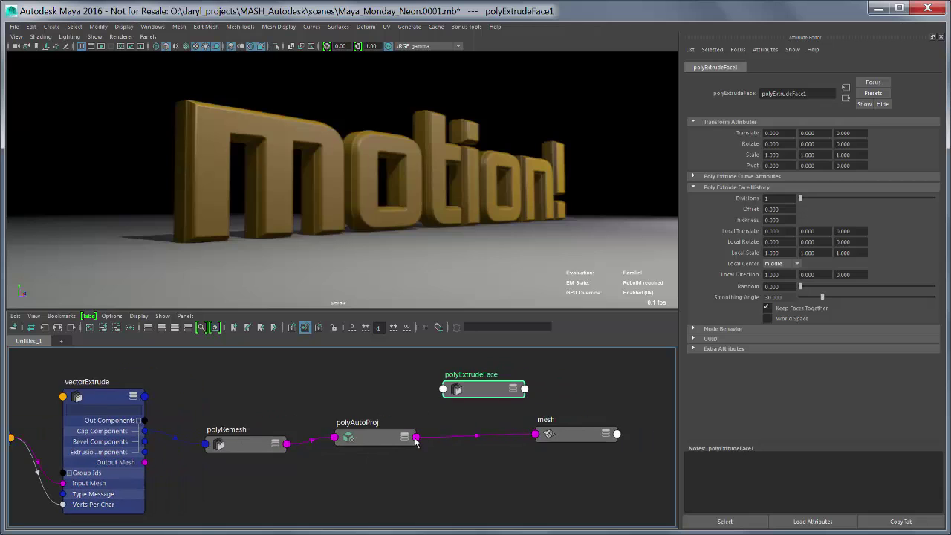
click(370, 442)
key(3)
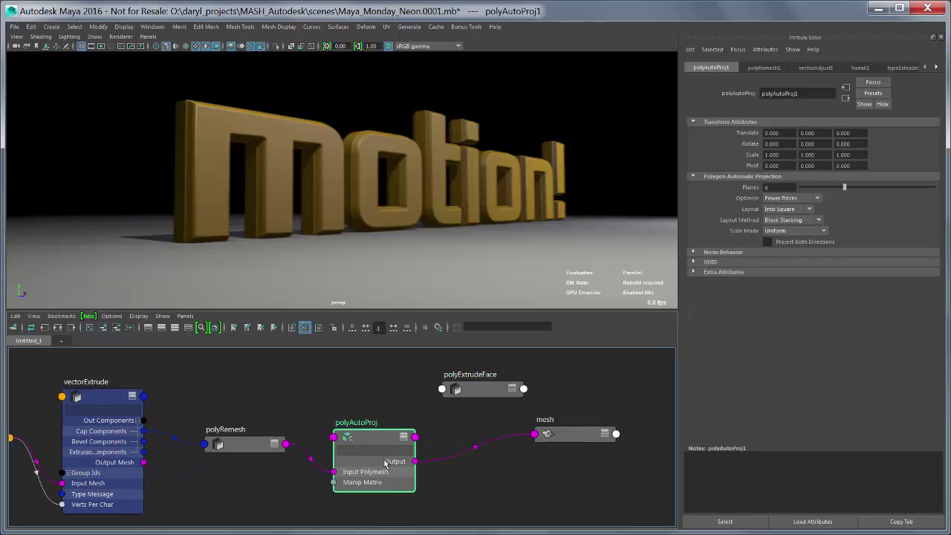
drag(373, 439, 370, 431)
click(560, 442)
key(2)
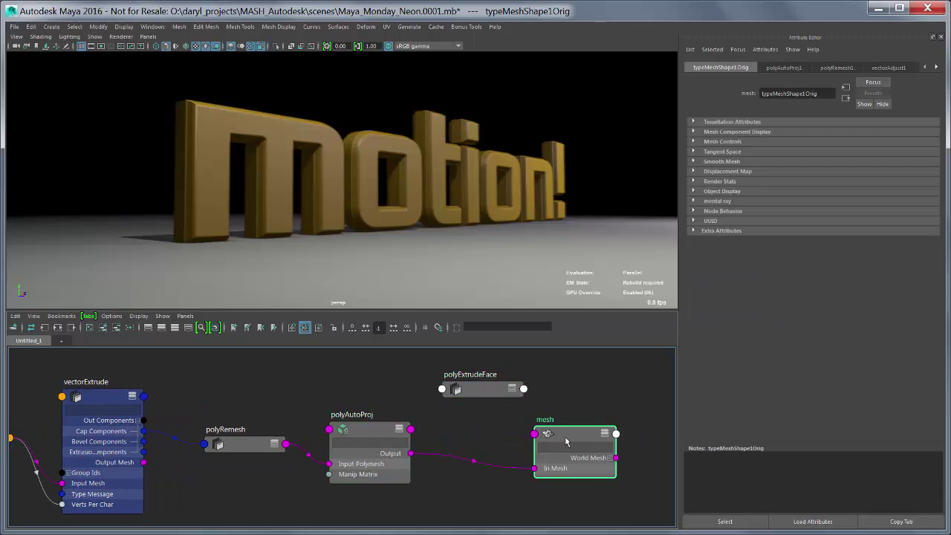
drag(562, 443, 609, 410)
Show all attributes of the polyExtrudeFace node and make its attribute filter ready for input
click(477, 398)
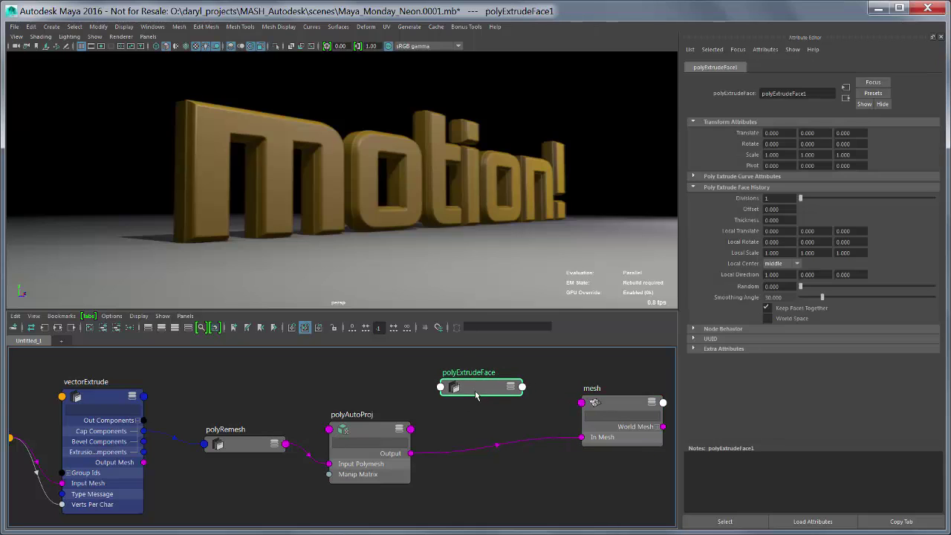
drag(469, 388, 469, 388)
right_click(475, 391)
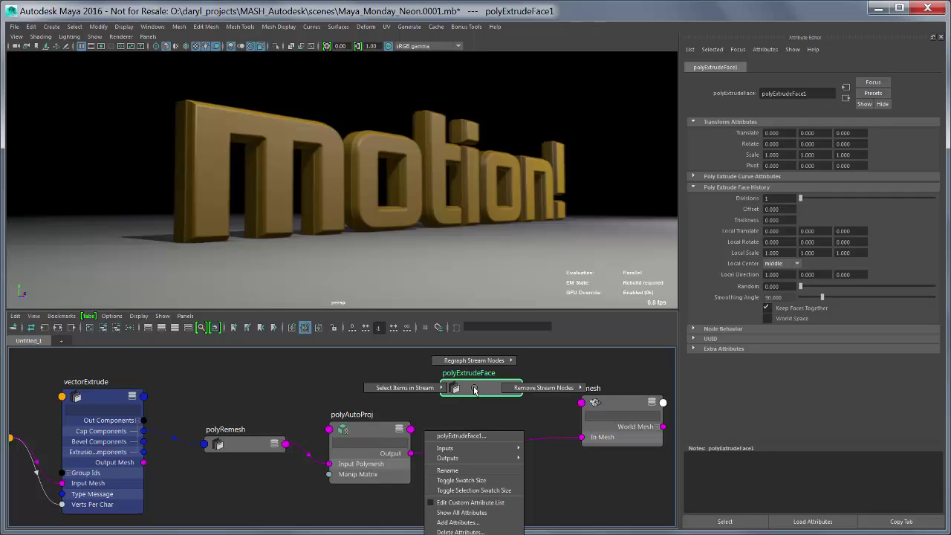
click(494, 512)
drag(479, 384, 476, 403)
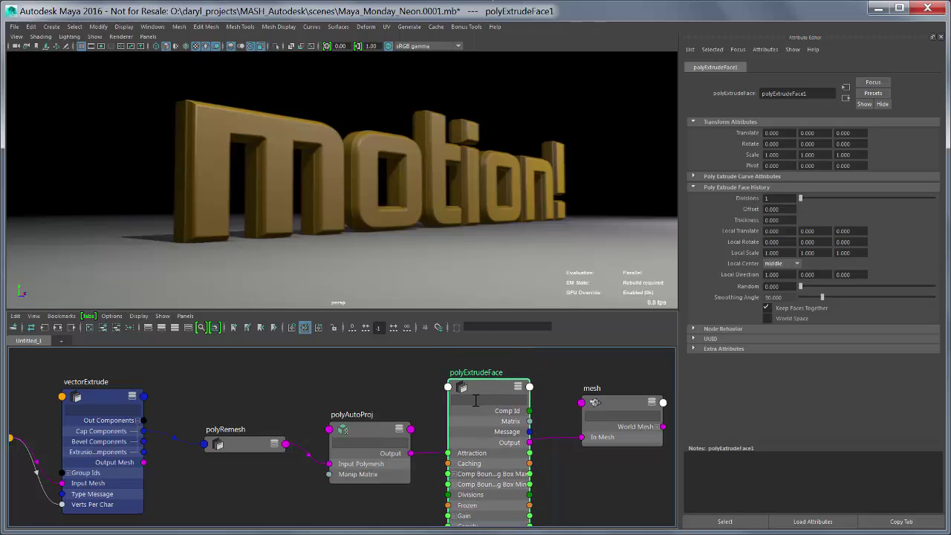
Filter the polyExtrudeFace attributes by "me" and connect polyAutoProj's Output to Input Polymesh
text(me)
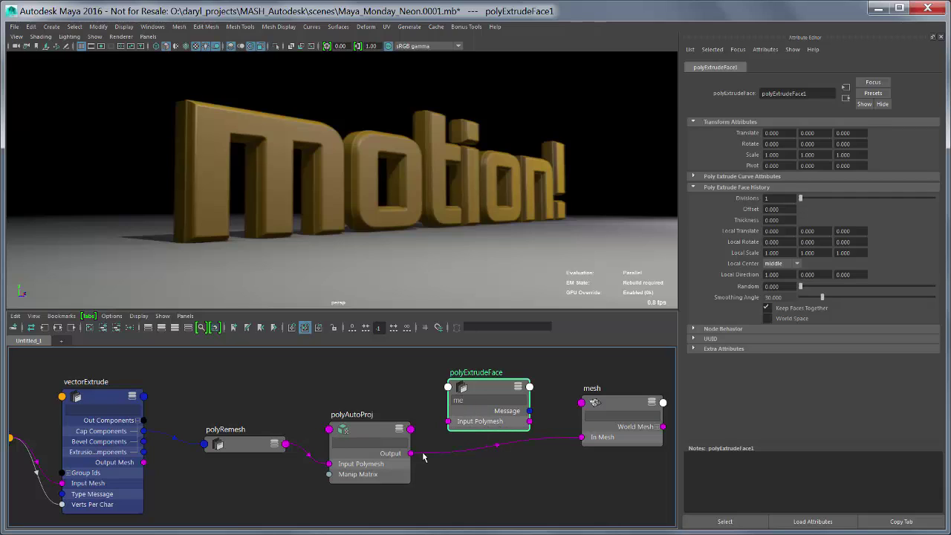
drag(411, 453, 449, 421)
drag(504, 391, 502, 386)
Filter the polyExtrudeFace attributes by "comp" and connect vectorExtrude's Cap Components to Input Components
click(476, 395)
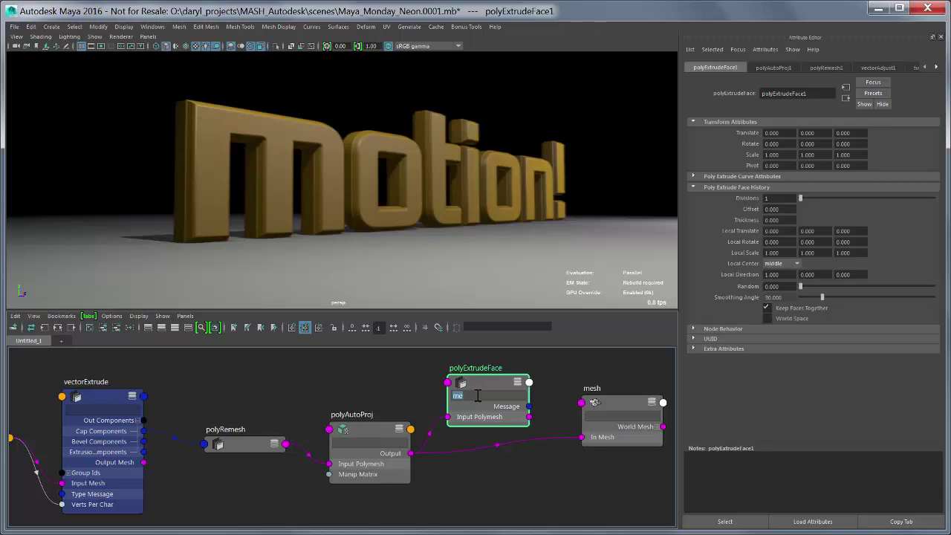
text(comp)
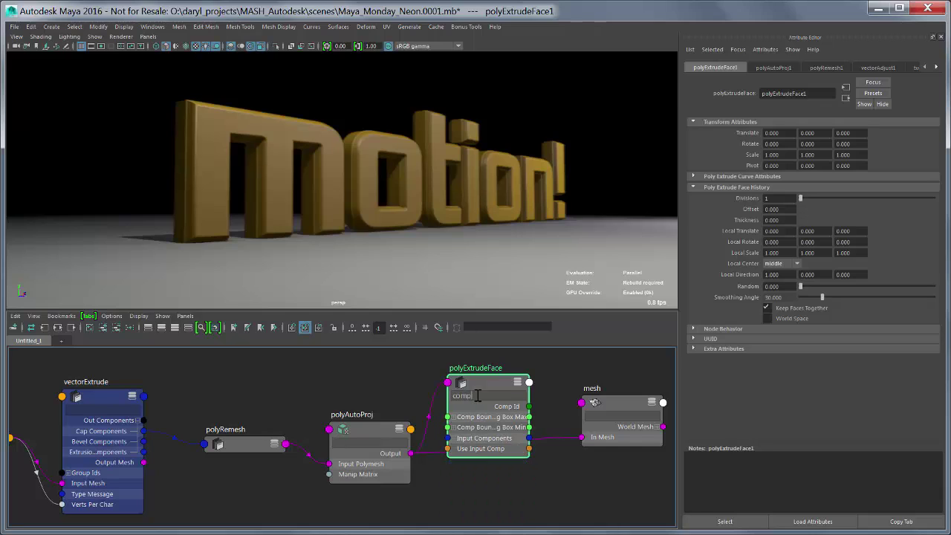
drag(495, 372, 497, 348)
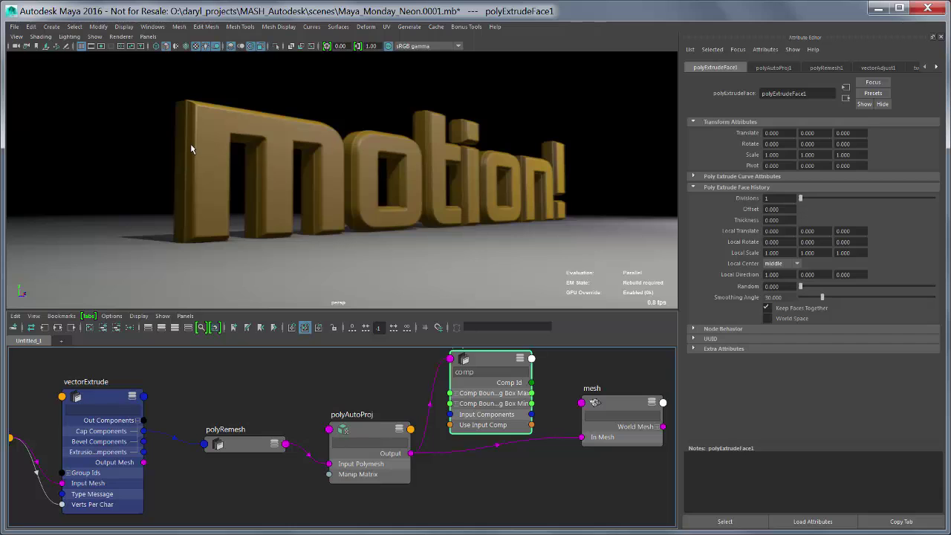
alt+middle_drag(255, 193, 314, 208)
scroll(321, 206, up, 4)
alt+drag(327, 204, 391, 193)
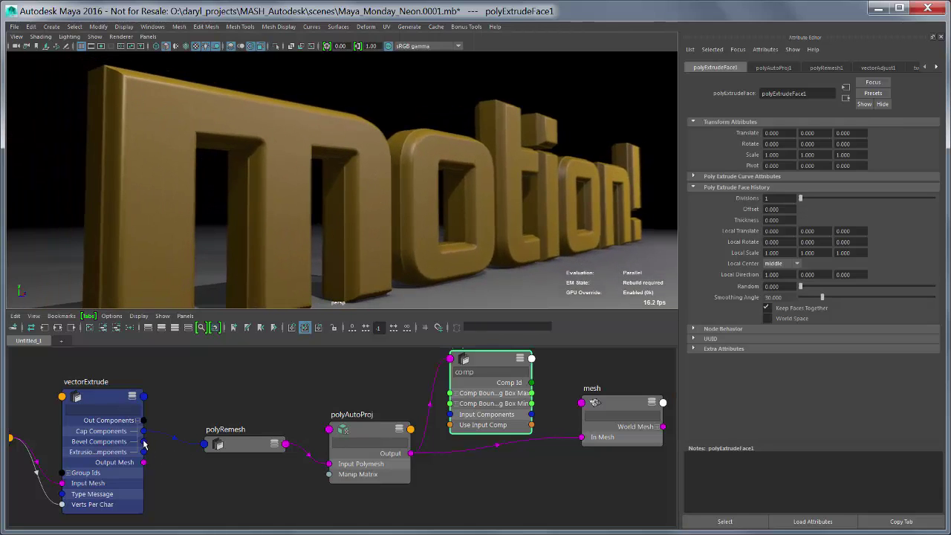
alt+drag(242, 164, 103, 165)
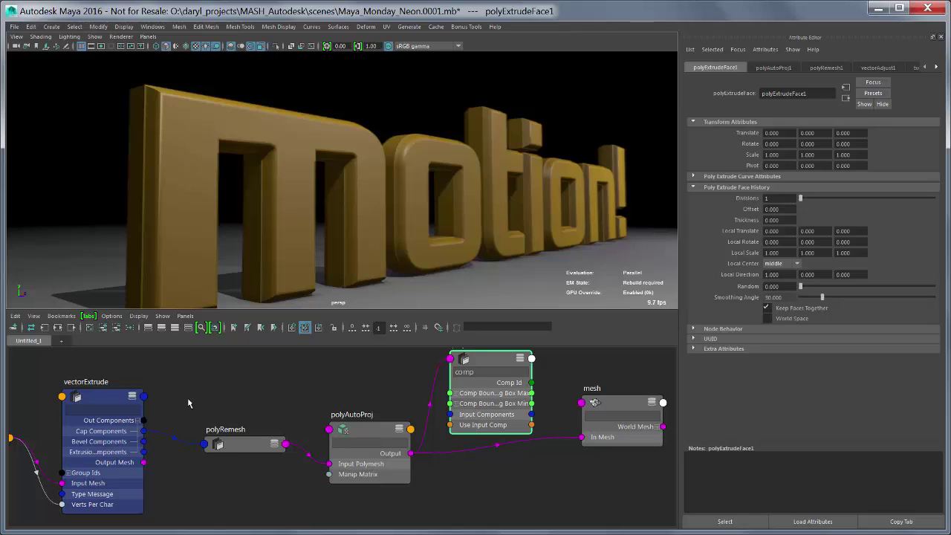
drag(143, 431, 452, 414)
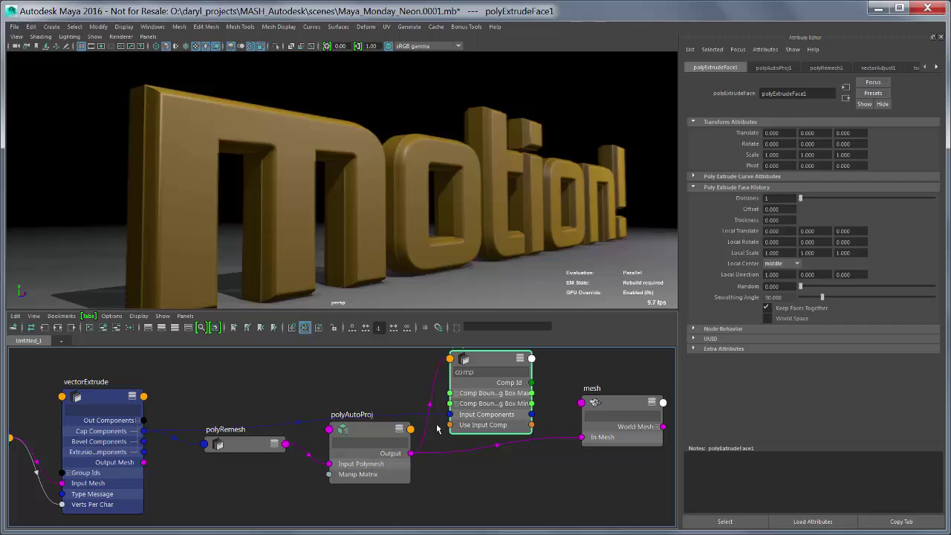
Spread out the polyAutoProj, polyRemesh and polyExtrudeFace nodes and collapse polyAutoProj to hide its attributes
drag(356, 431, 356, 447)
drag(258, 449, 252, 456)
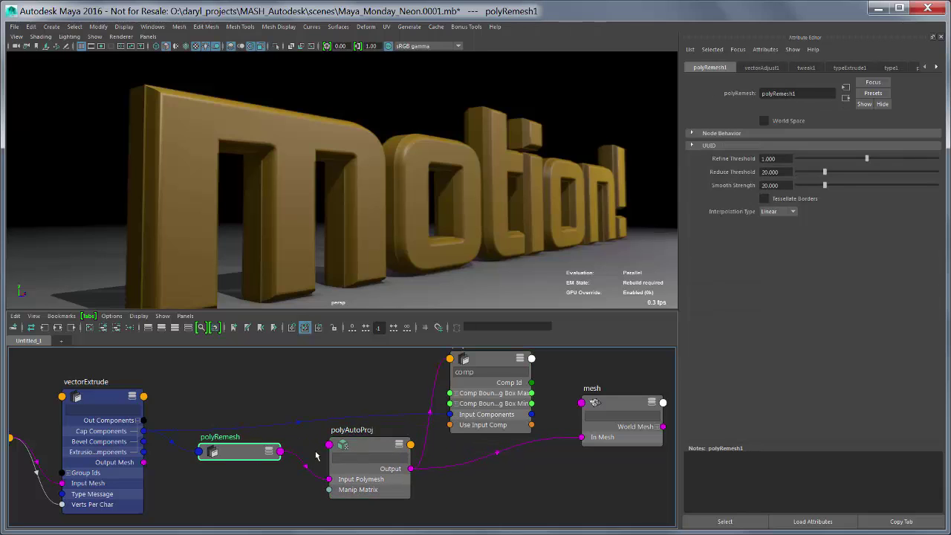
drag(370, 453, 362, 481)
key(1)
drag(500, 363, 484, 360)
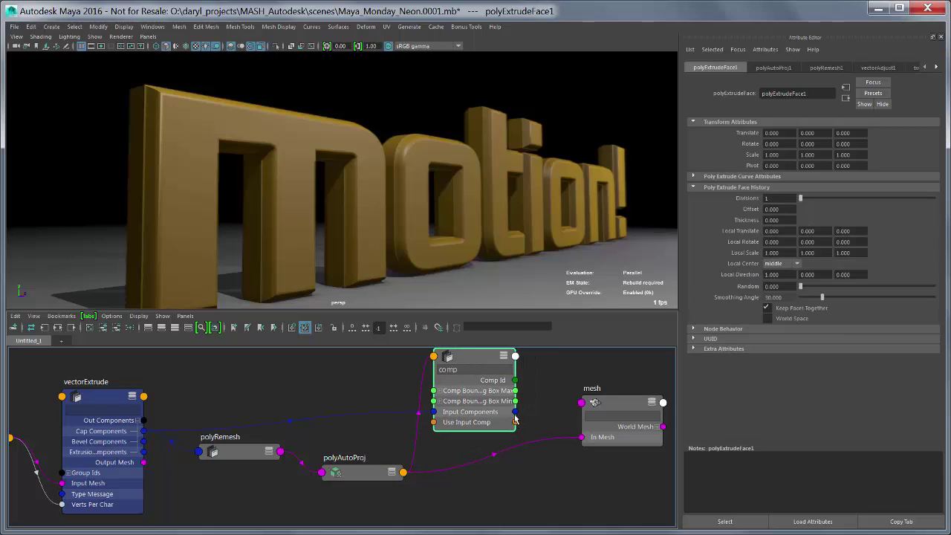
Filter the polyExtrudeFace attributes by "out" and connect its Output to the mesh node's In Mesh
double_click(466, 365)
text(out)
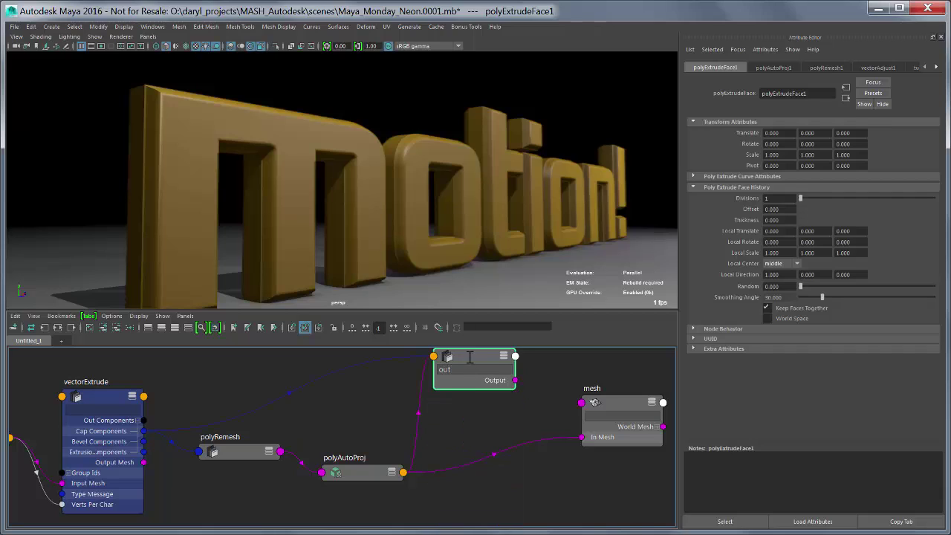
key(Return)
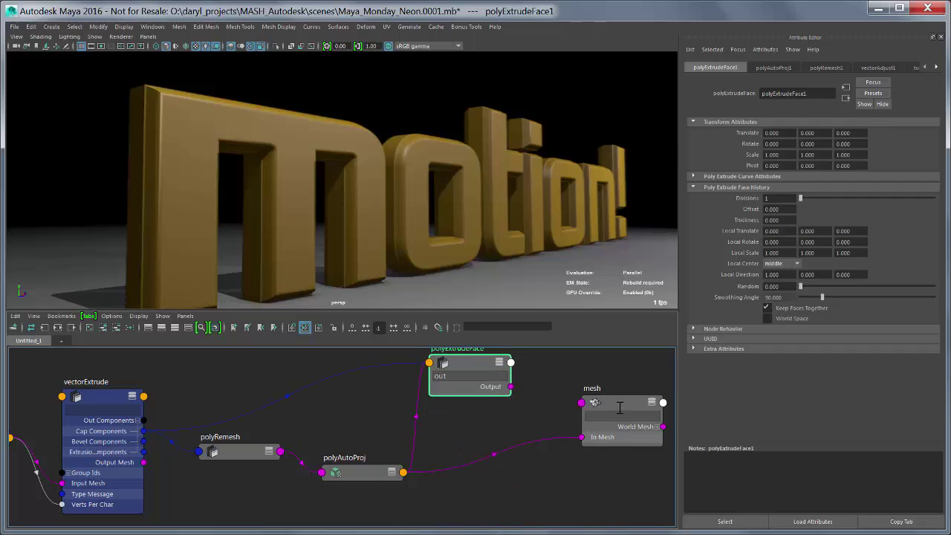
drag(511, 387, 582, 437)
Set the polyExtrudeFace node's Offset to 0.380 and Thickness to 0.610
mouse_move(777, 211)
ctrl+mouse_down()
mouse_move(801, 220)
mouse_move(738, 211)
mouse_move(782, 213)
ctrl+mouse_up()
alt+middle_drag(466, 422, 443, 436)
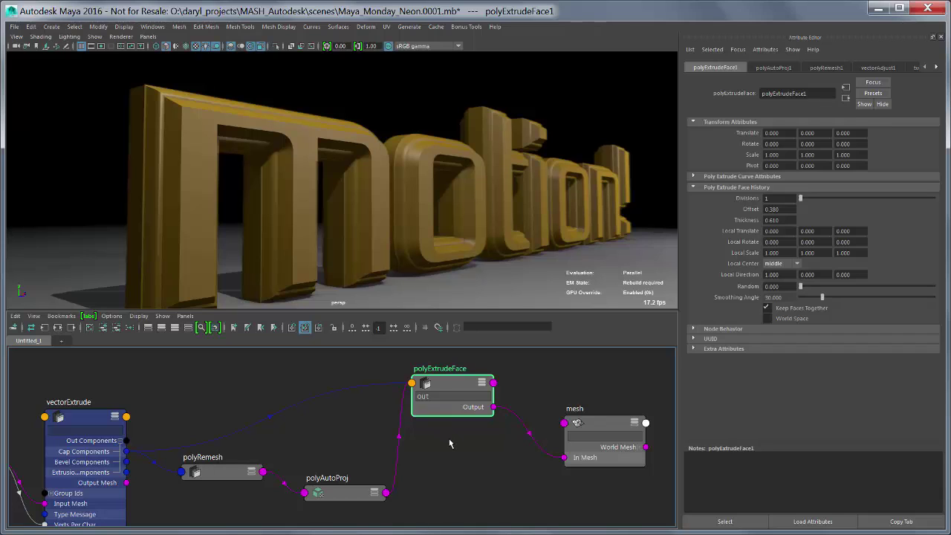
alt+middle_drag(471, 454, 499, 444)
scroll(482, 454, down, 3)
scroll(483, 454, up, 1)
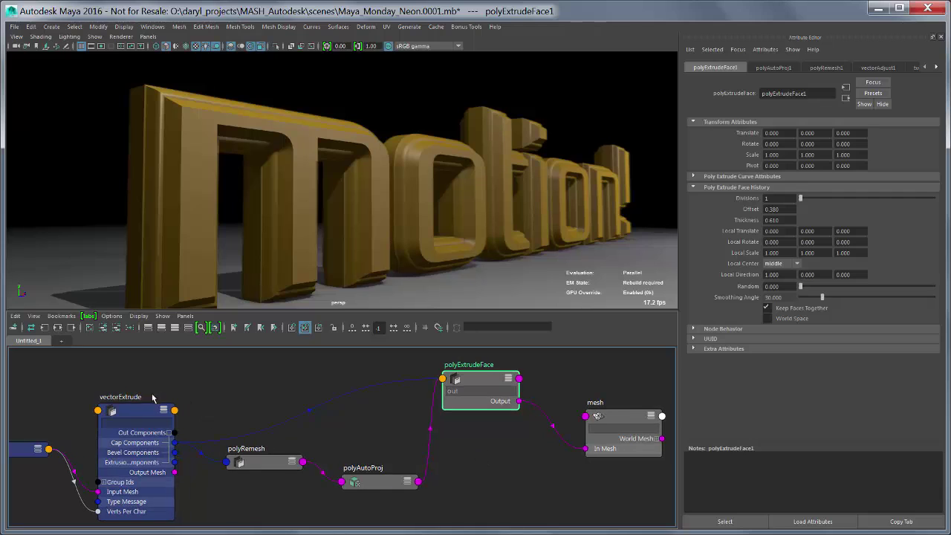
Compare the extrude and bevel attributes of the existing vectorExtrude node with those of polyExtrudeFace
click(146, 413)
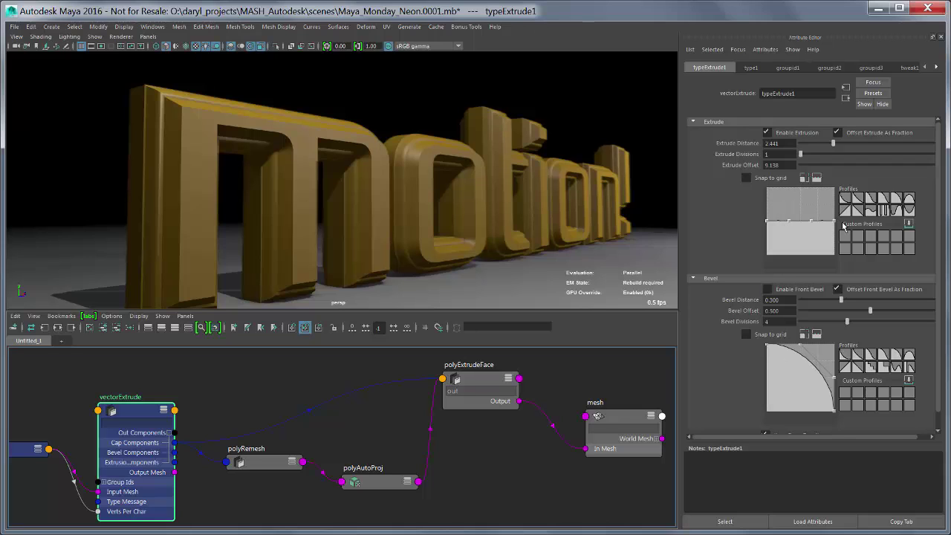
drag(472, 380, 471, 389)
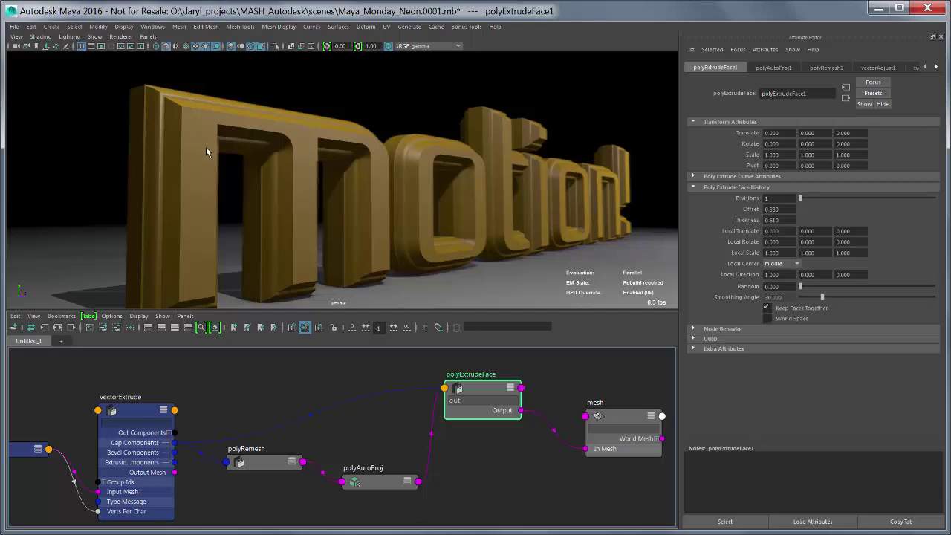
drag(477, 385, 482, 388)
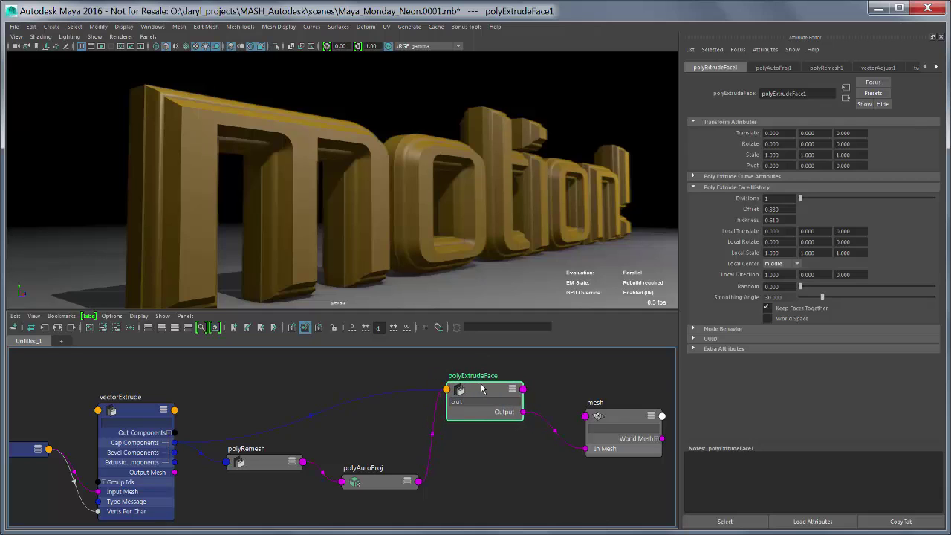
alt+middle_drag(449, 402, 424, 427)
Create a second vectorExtrude node, move polyExtrudeFace out of the way and place the new node between polyAutoProj and mesh
click(395, 381)
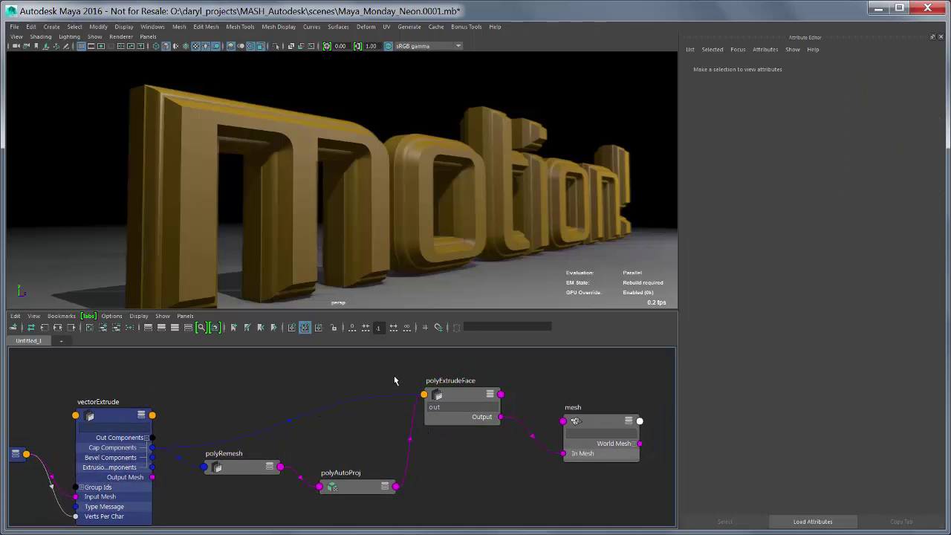
double_click(394, 381)
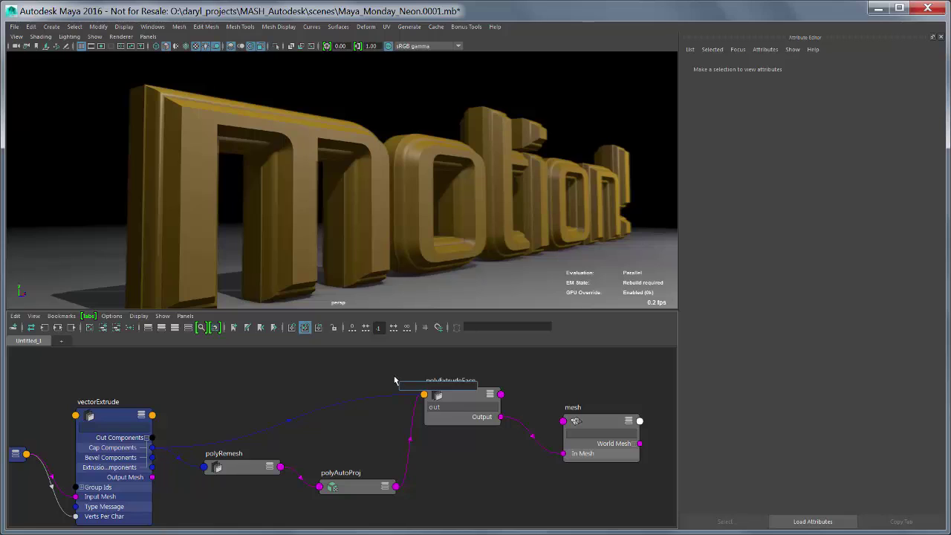
text(ext)
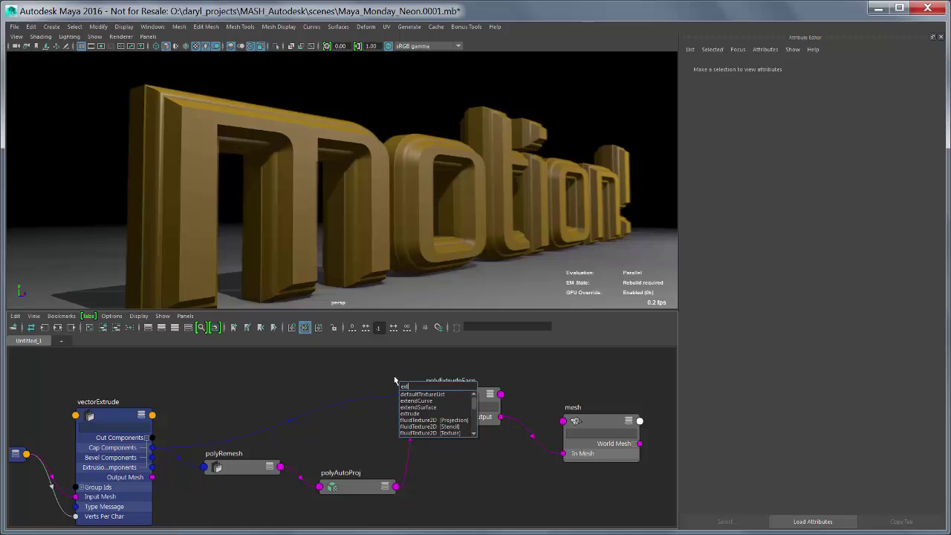
text(r)
key(Down)
key(Down)
key(Down)
key(Down)
key(Down)
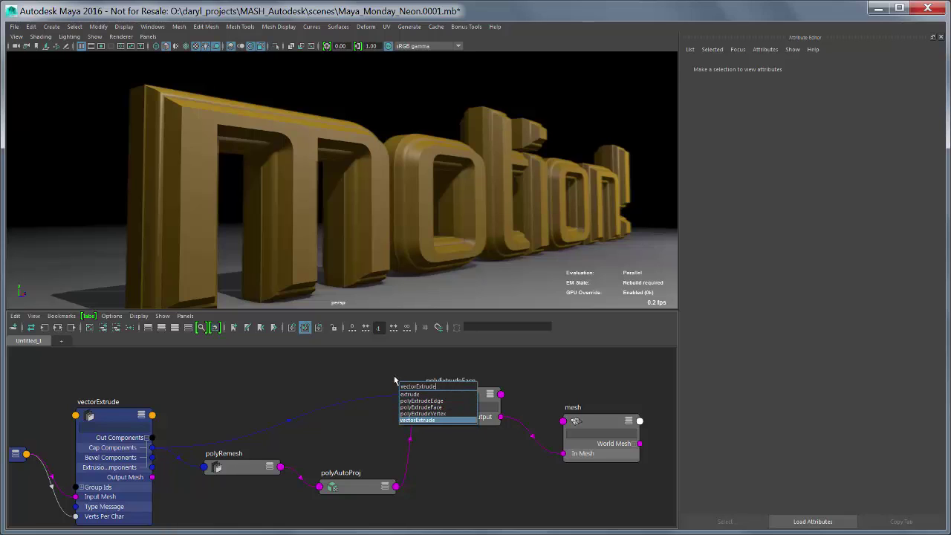
key(Return)
drag(430, 384, 365, 337)
drag(422, 388, 461, 438)
Show all attributes of the new vectorExtrude node and filter them by "inp"
right_click(461, 439)
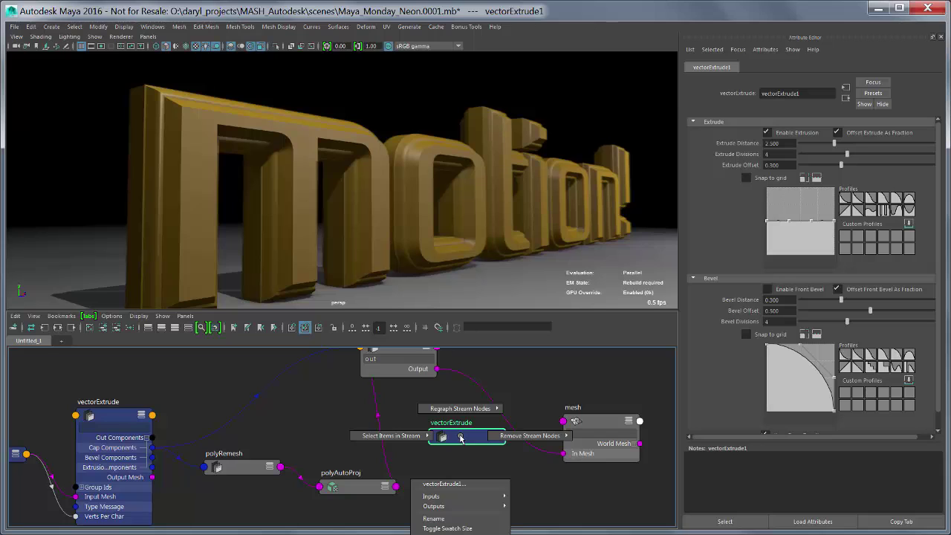
click(460, 439)
right_click(460, 439)
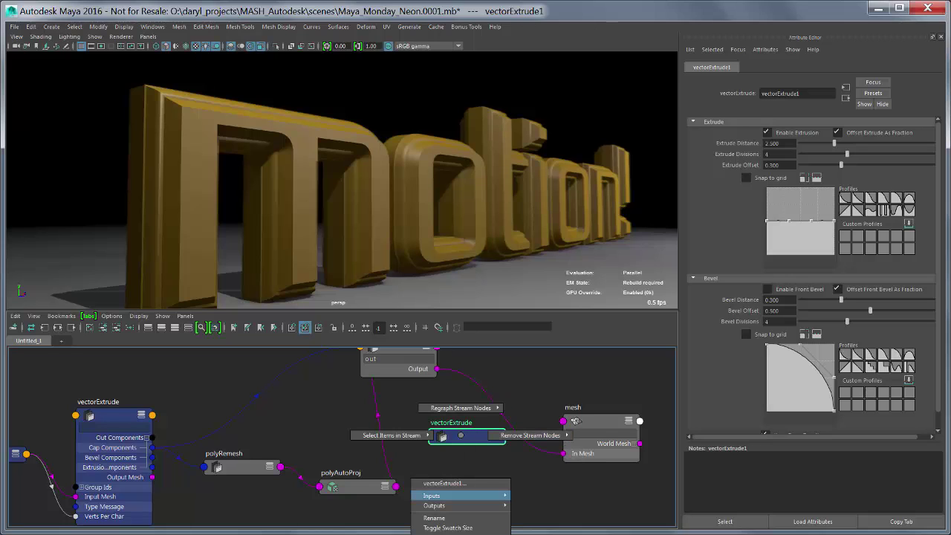
right_drag(482, 526, 523, 482)
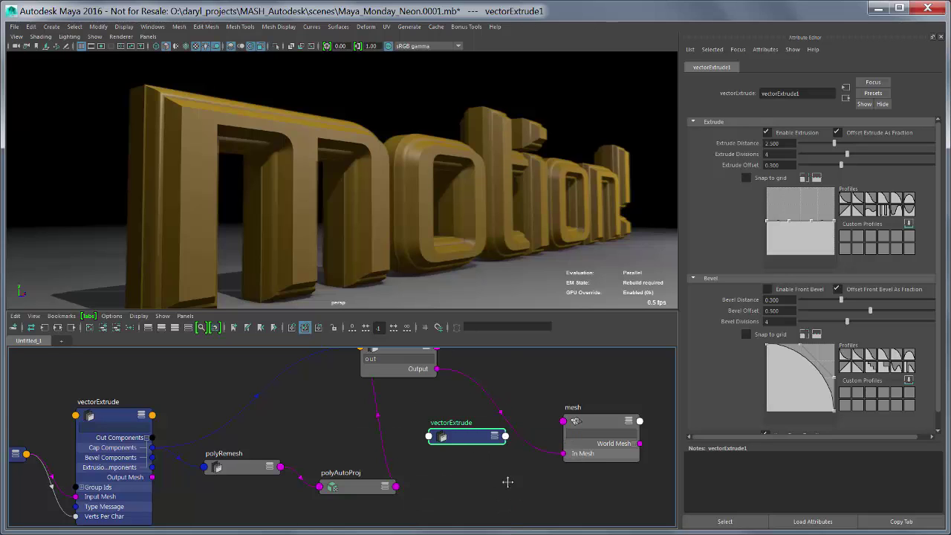
alt+middle_drag(508, 483, 499, 425)
right_click(462, 377)
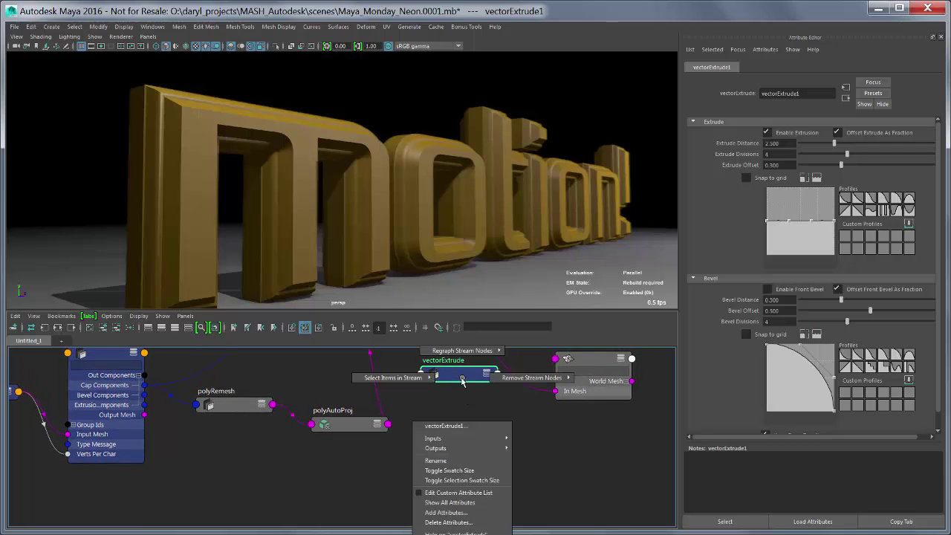
click(480, 503)
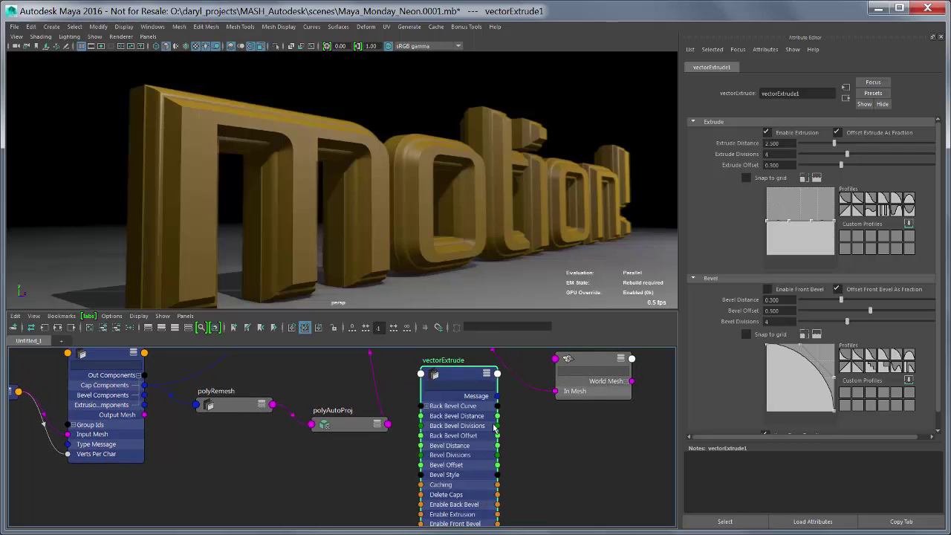
middle_drag(479, 503, 502, 480)
click(449, 446)
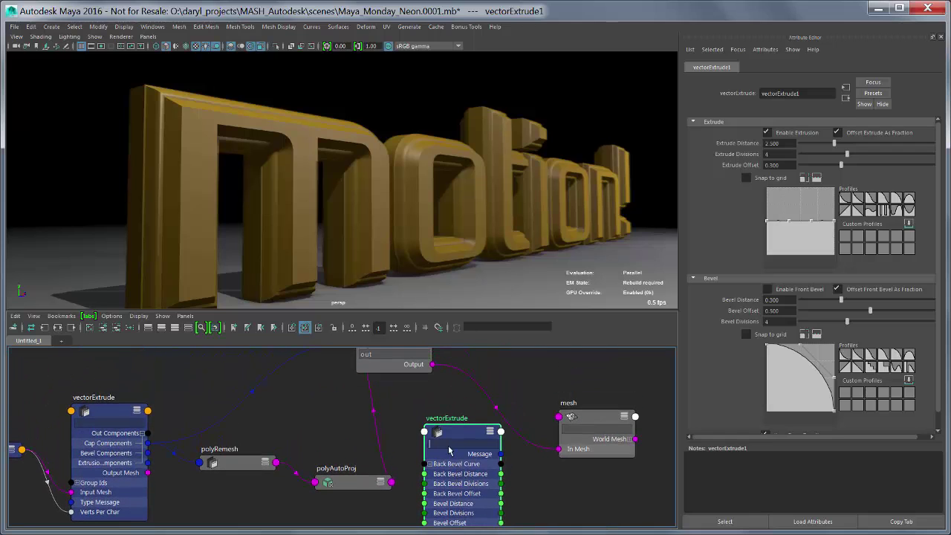
text(inp)
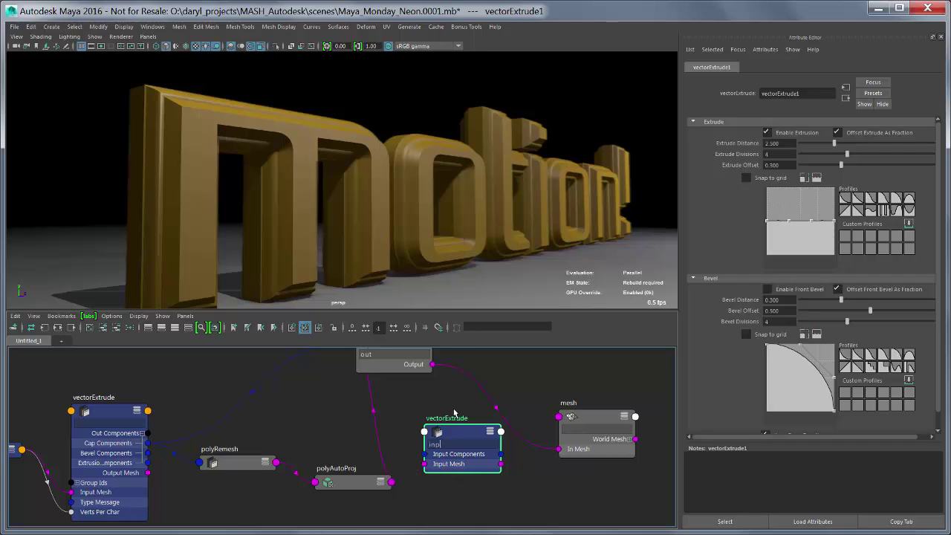
Connect polyAutoProj's Output to the new vectorExtrude node's Input Mesh
drag(467, 434, 473, 439)
alt+middle_drag(411, 409, 390, 424)
alt+middle_drag(380, 476, 346, 464)
click(335, 485)
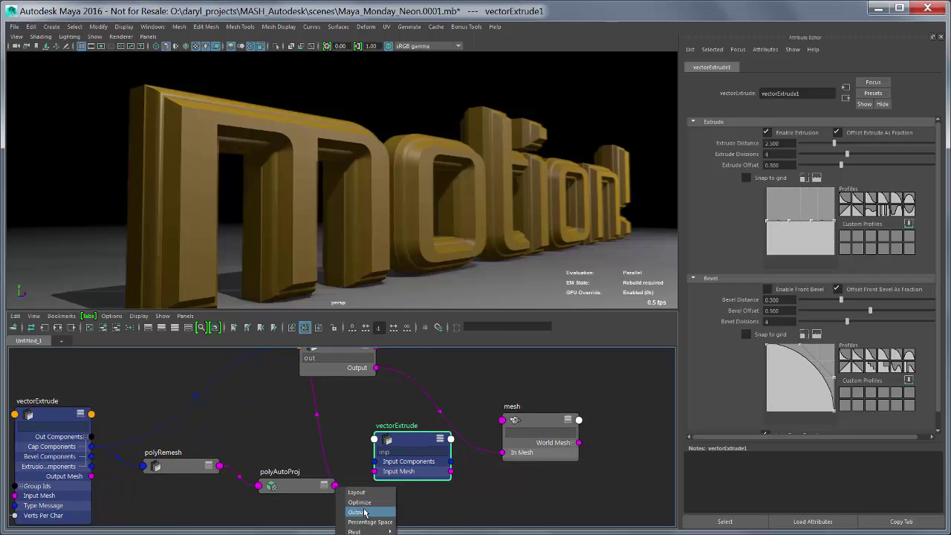
click(359, 513)
click(376, 471)
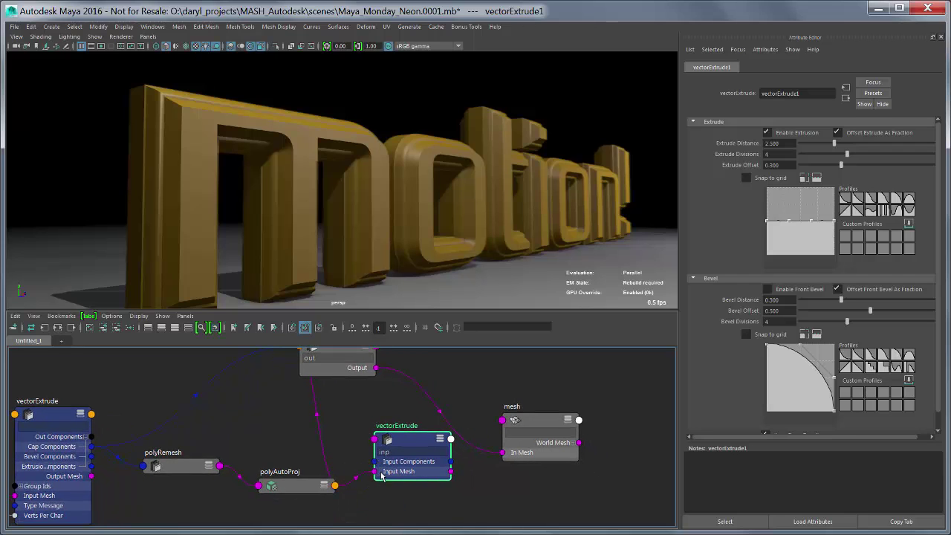
Connect the original vectorExtrude's Cap Components to the new vectorExtrude's Input Components
drag(413, 444, 407, 430)
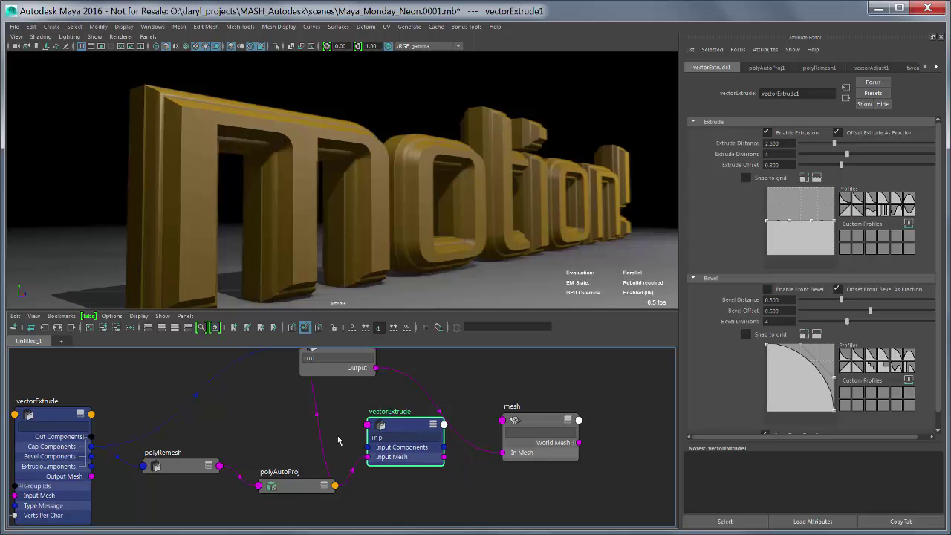
click(91, 446)
drag(379, 450, 380, 449)
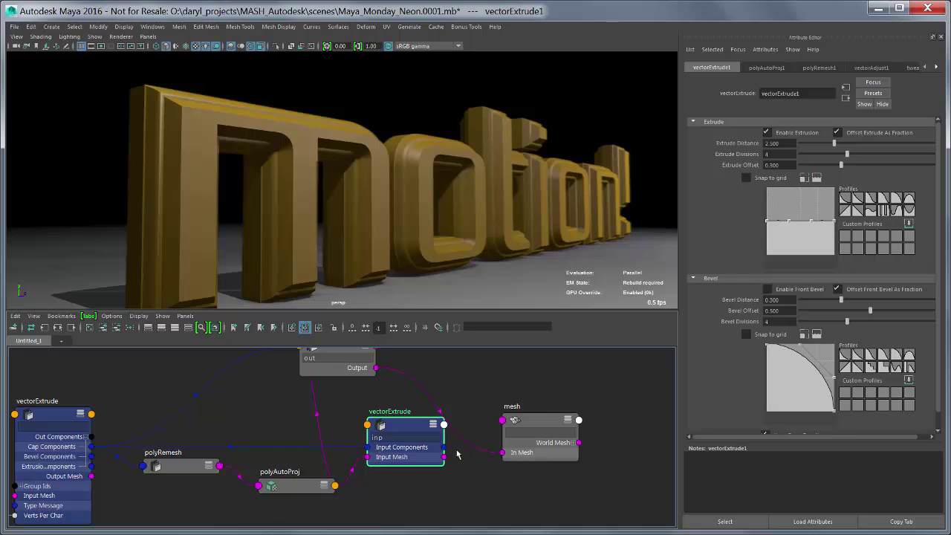
Filter the new vectorExtrude's attributes by "me" and connect its Output Mesh to the mesh node's In Mesh
double_click(398, 439)
text(me)
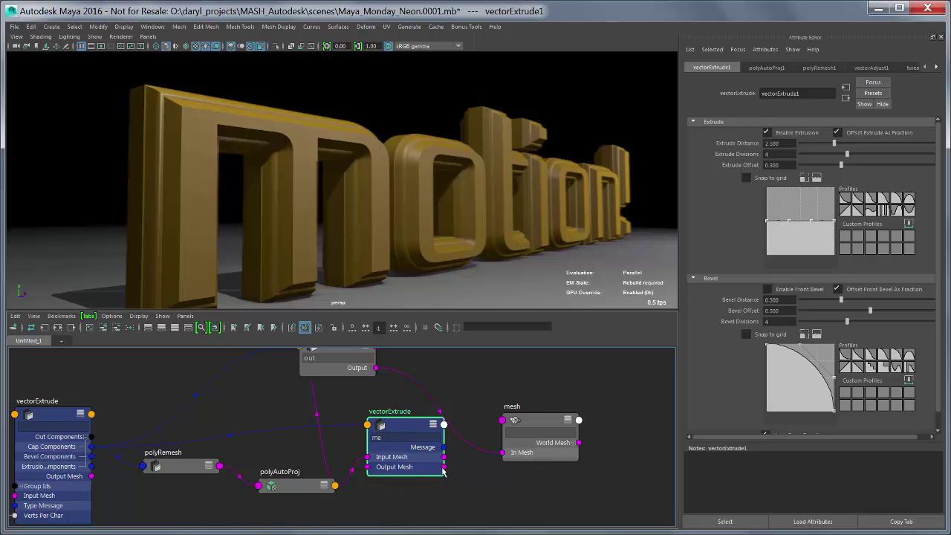
drag(445, 467, 509, 453)
Reduce the new vectorExtrude's Extrude Distance to about 1.5 and apply the U-shaped preset as its extrude profile
mouse_move(444, 198)
alt+mouse_down()
mouse_move(493, 206)
mouse_move(450, 212)
alt+mouse_up()
drag(396, 426, 402, 422)
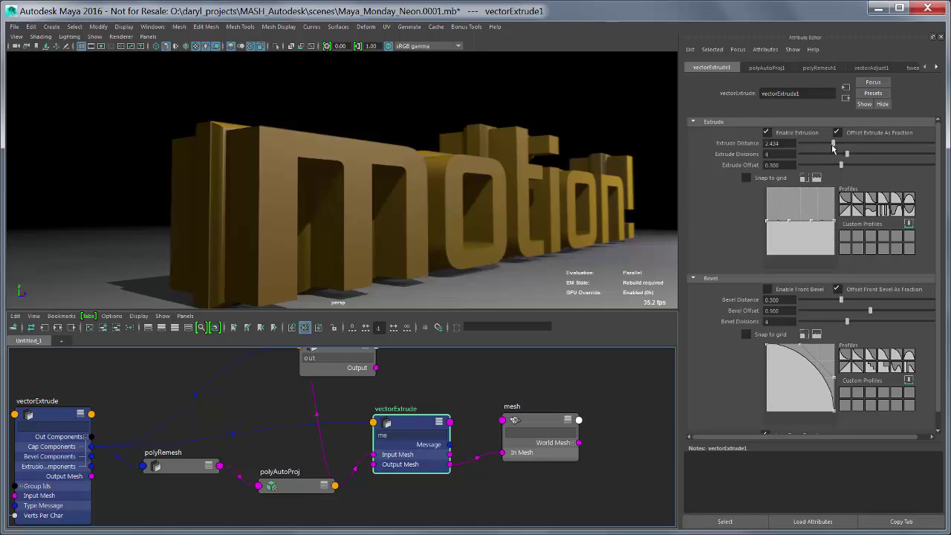
mouse_move(831, 145)
mouse_down()
mouse_move(813, 147)
mouse_move(821, 147)
mouse_up()
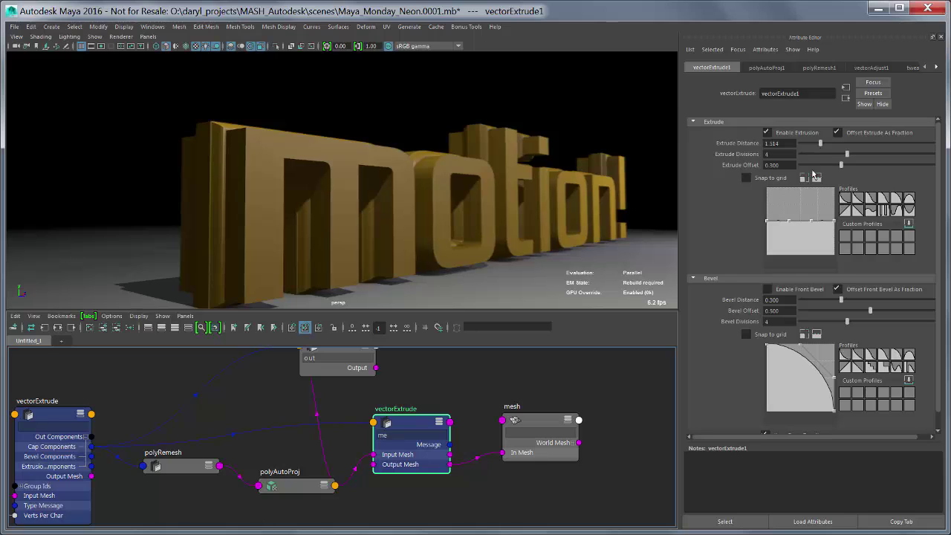
click(908, 214)
alt+drag(448, 114, 584, 164)
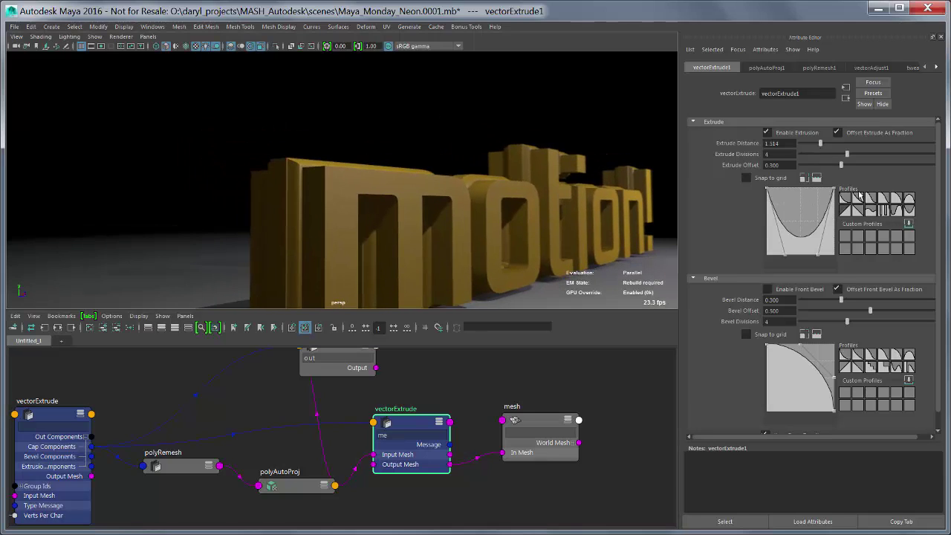
Set Extrude Divisions to 10, turn off Offset Extrude As Fraction and set Extrude Distance to 1.019
click(879, 155)
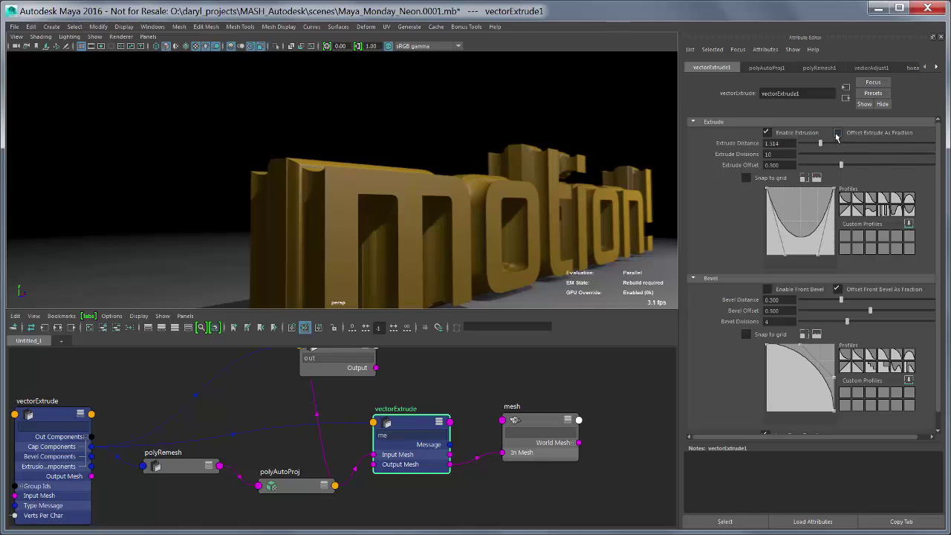
alt+drag(597, 144, 584, 169)
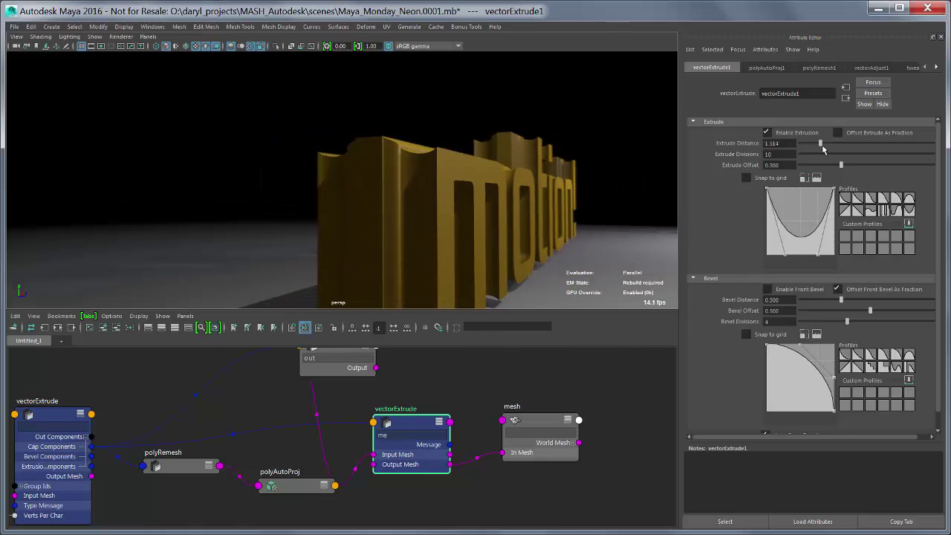
drag(822, 149, 814, 149)
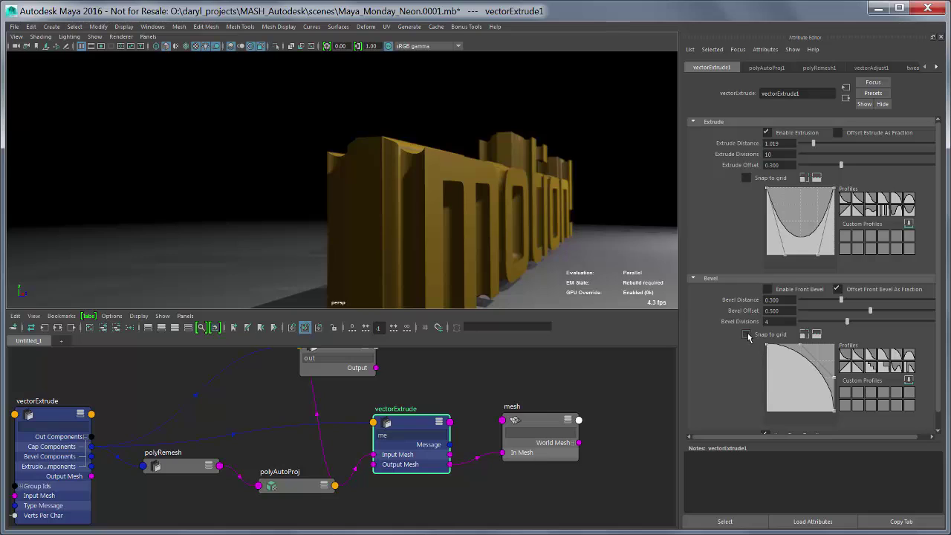
Enable the front bevel with Offset Front Bevel As Fraction turned off and Bevel Divisions set to 7
click(747, 334)
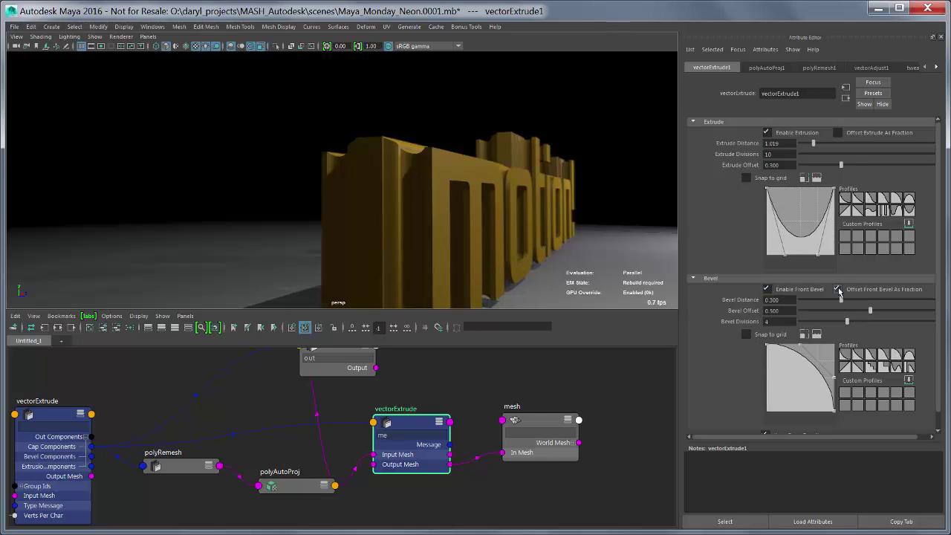
click(838, 289)
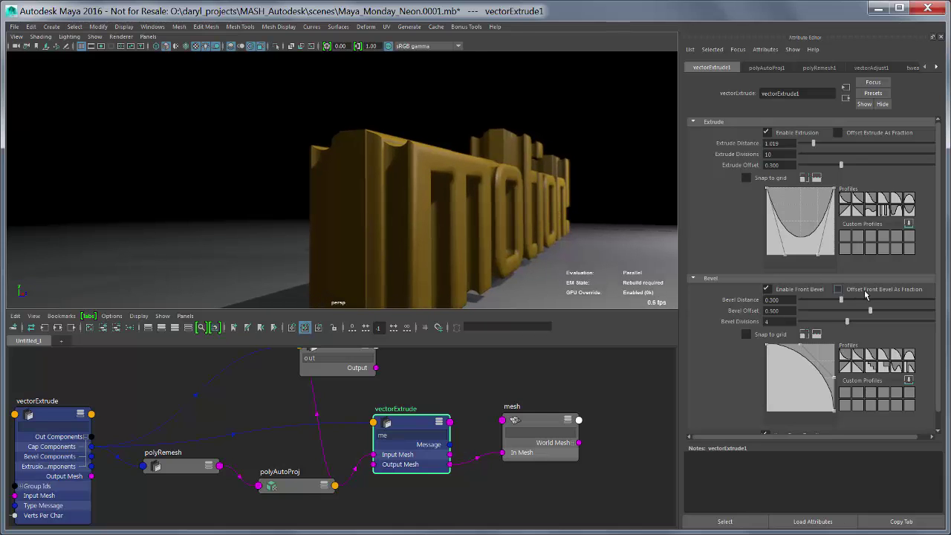
alt+drag(636, 219, 599, 202)
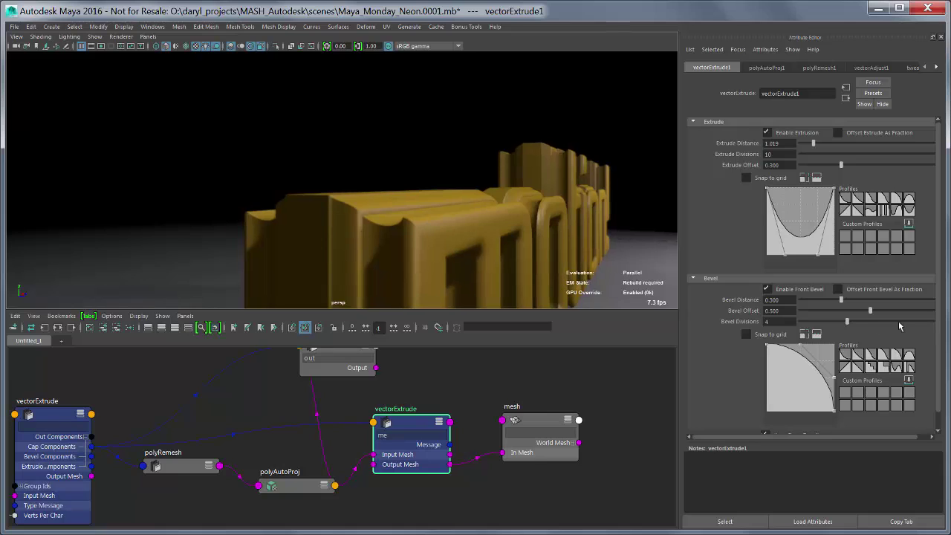
drag(848, 322, 893, 322)
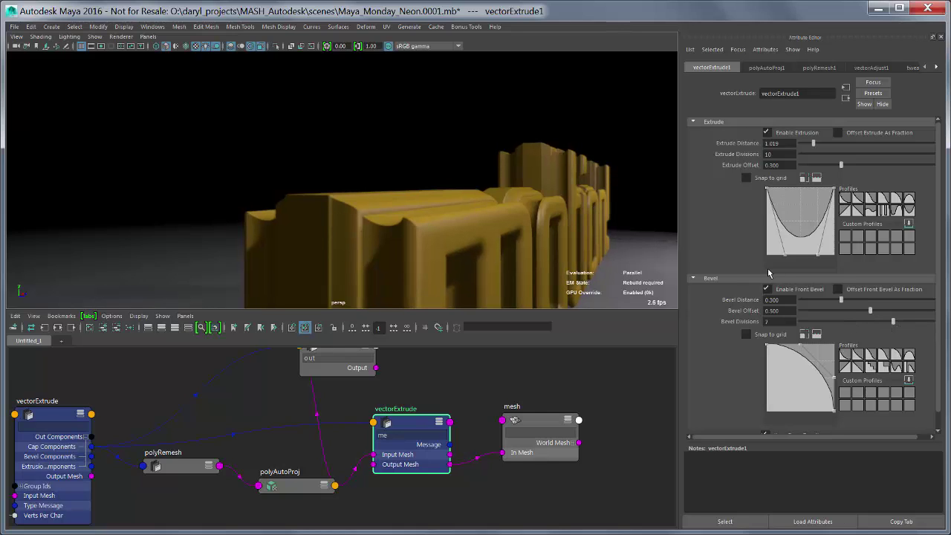
Spread the second vectorExtrude and mesh nodes apart in the node network to make room for another node
alt+drag(569, 181, 529, 196)
scroll(431, 394, down, 3)
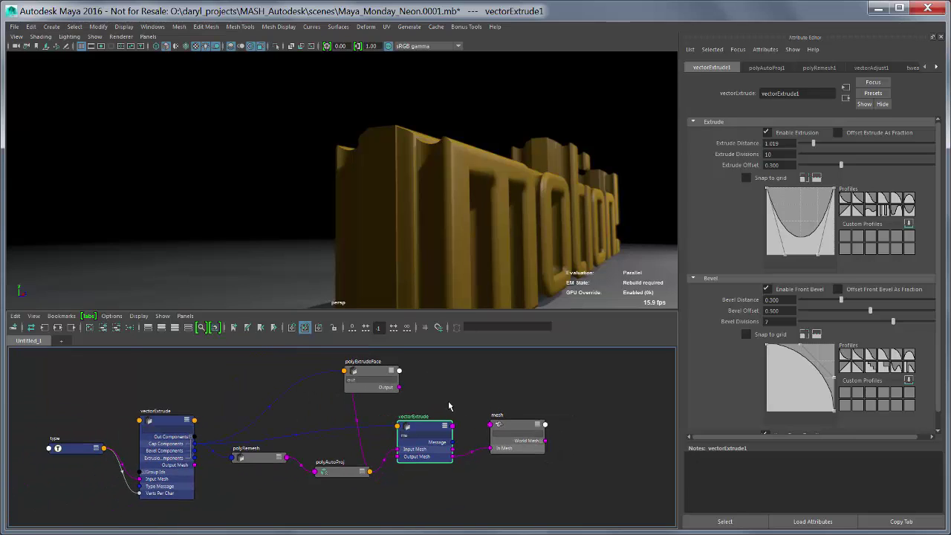
drag(513, 422, 546, 412)
drag(427, 427, 435, 407)
click(481, 379)
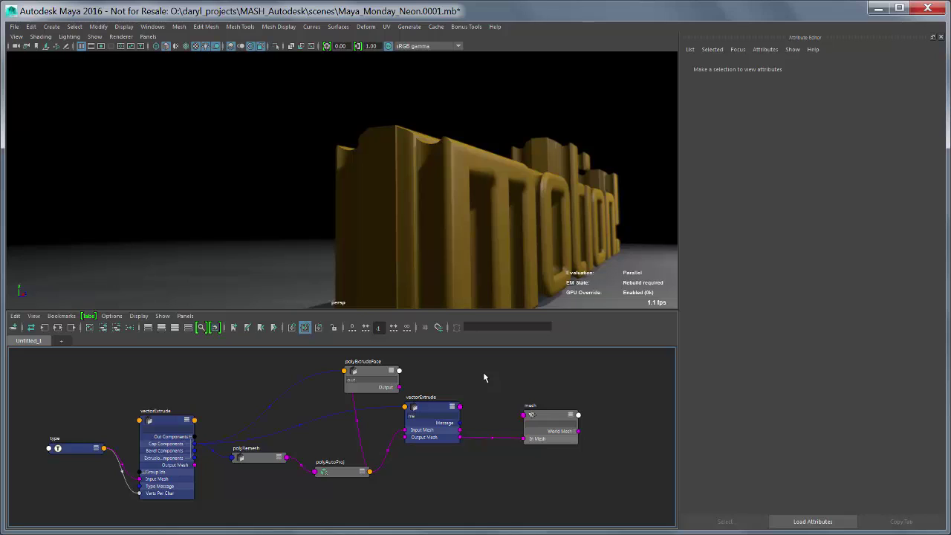
Add a third vectorExtrude node to the network and place it between the second vectorExtrude and the mesh node
key(Tab)
text(ve)
key(BackSpace)
key(BackSpace)
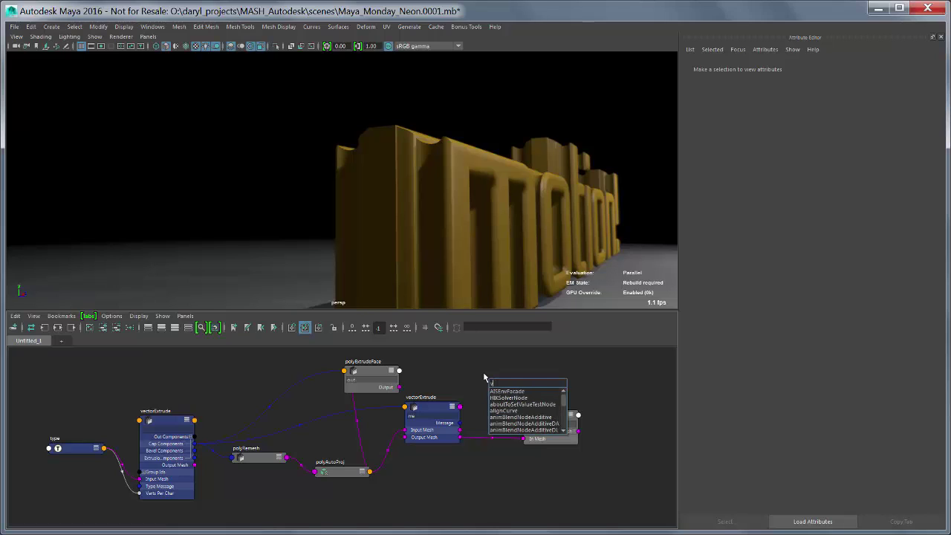
text(extr)
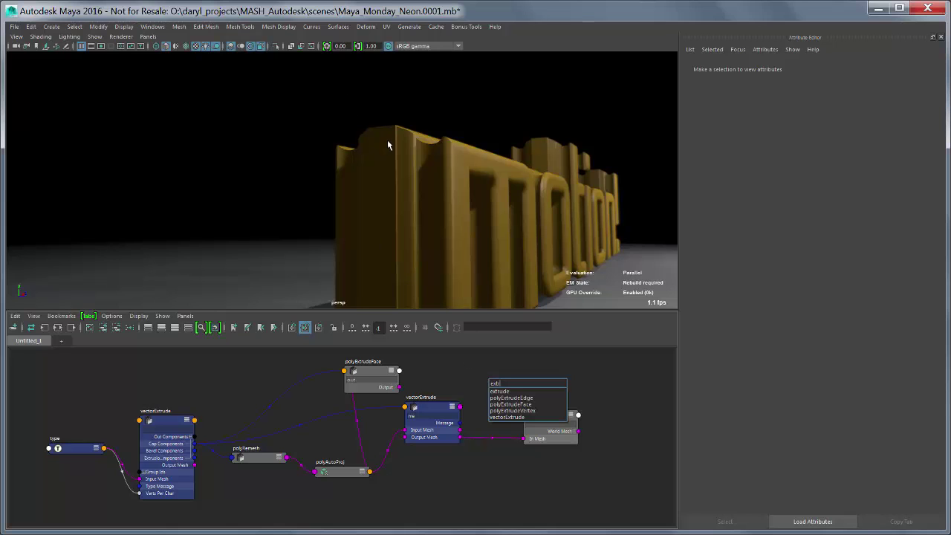
alt+drag(387, 140, 486, 190)
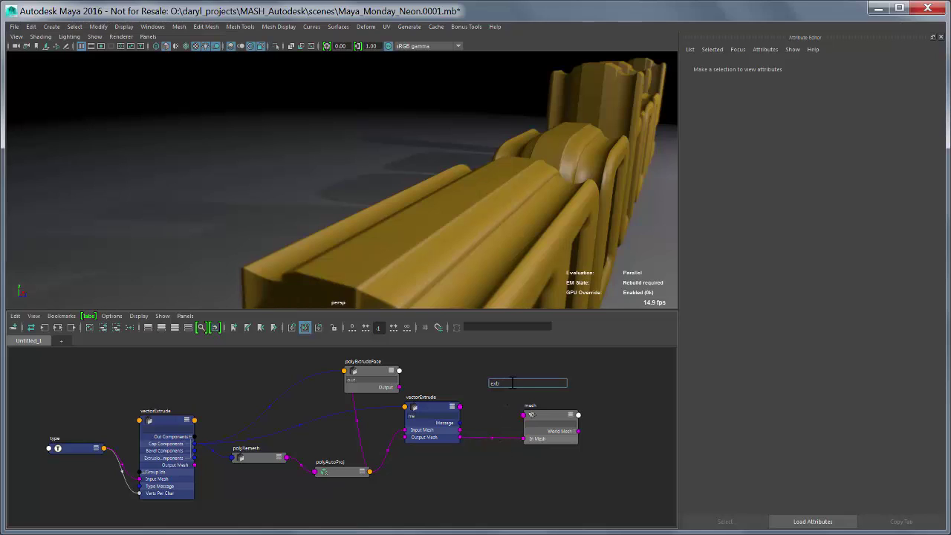
text(u)
key(Down)
key(Down)
key(Down)
key(Down)
key(Down)
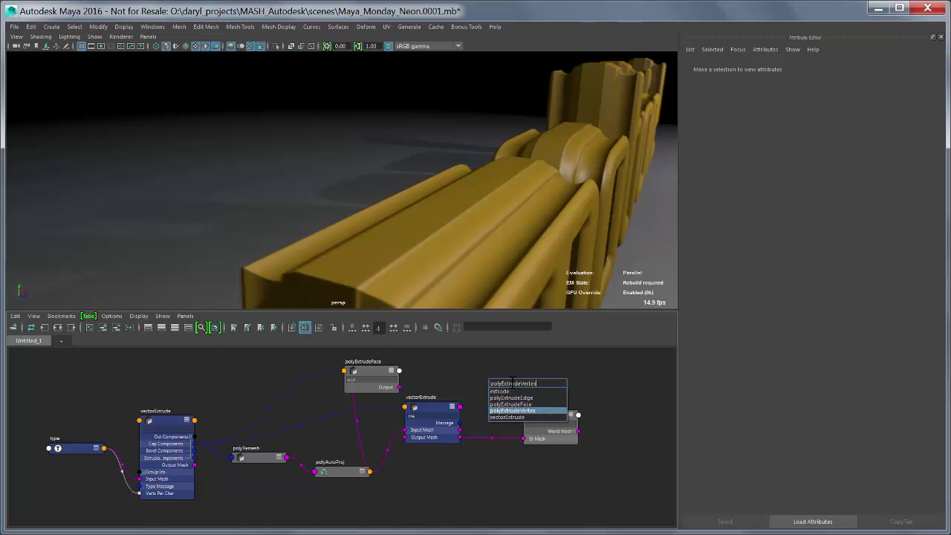
key(Return)
drag(543, 416, 588, 404)
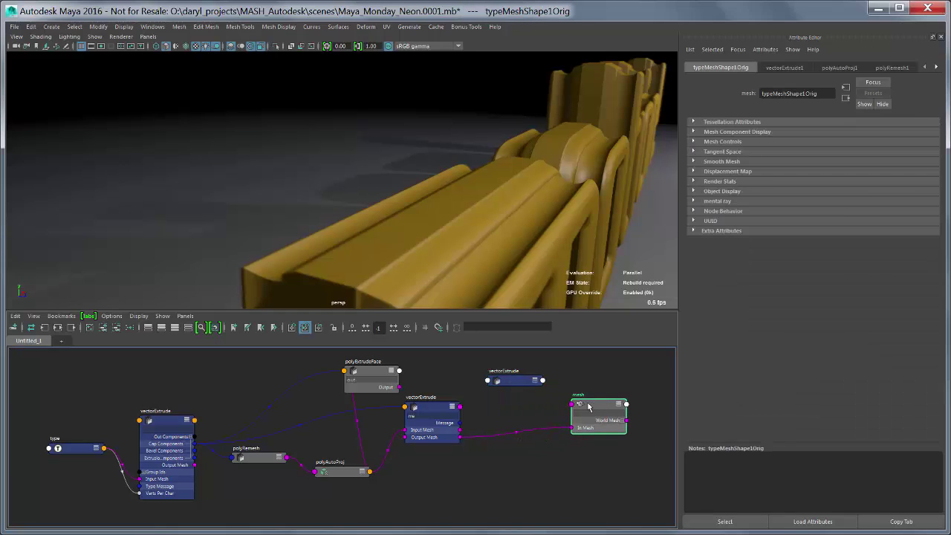
drag(512, 381, 502, 373)
Show all attributes of the third vectorExtrude filtered by "in" and connect the second vectorExtrude's Output Mesh to its Input Mesh
right_drag(502, 372, 506, 387)
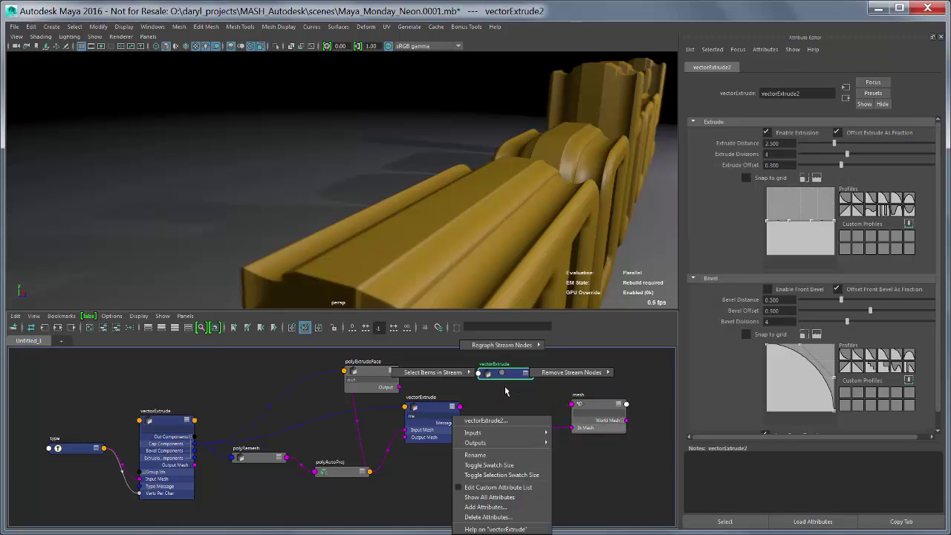
click(530, 498)
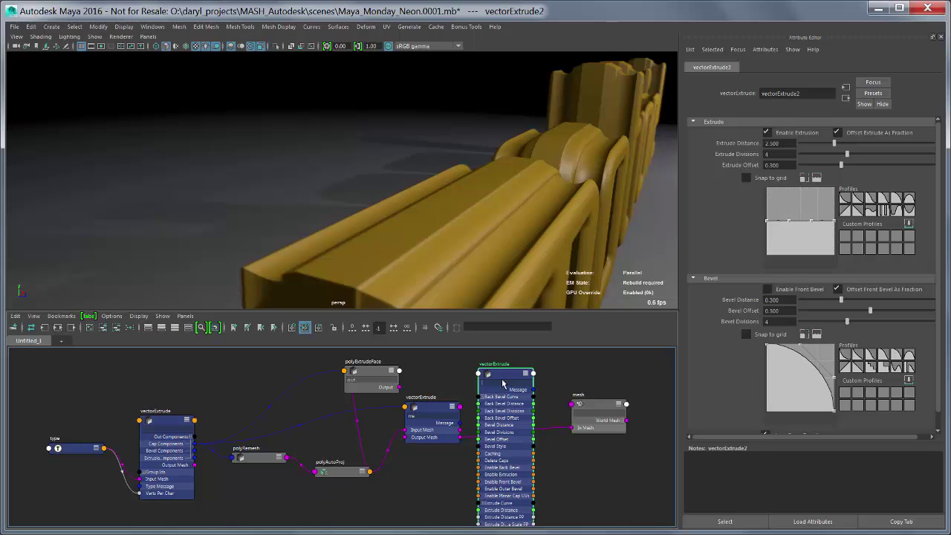
text(in)
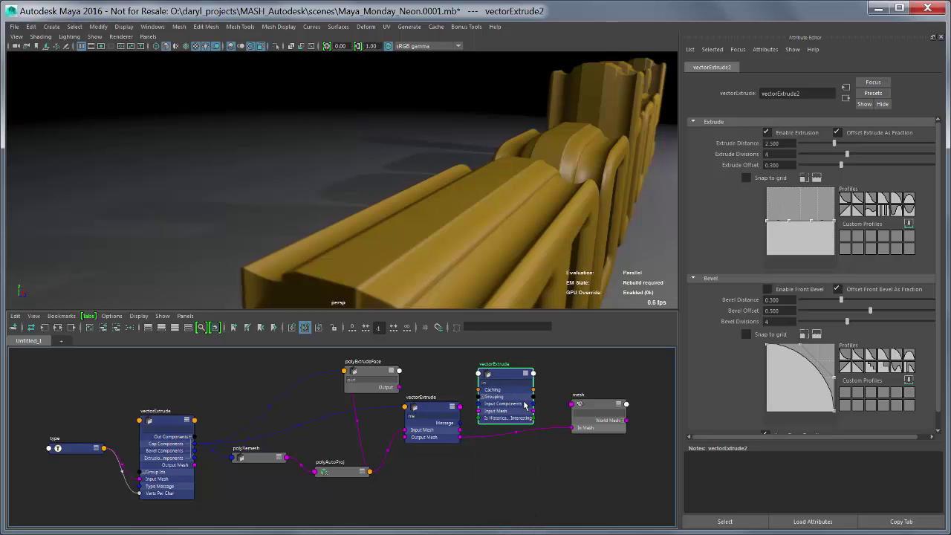
scroll(546, 397, up, 5)
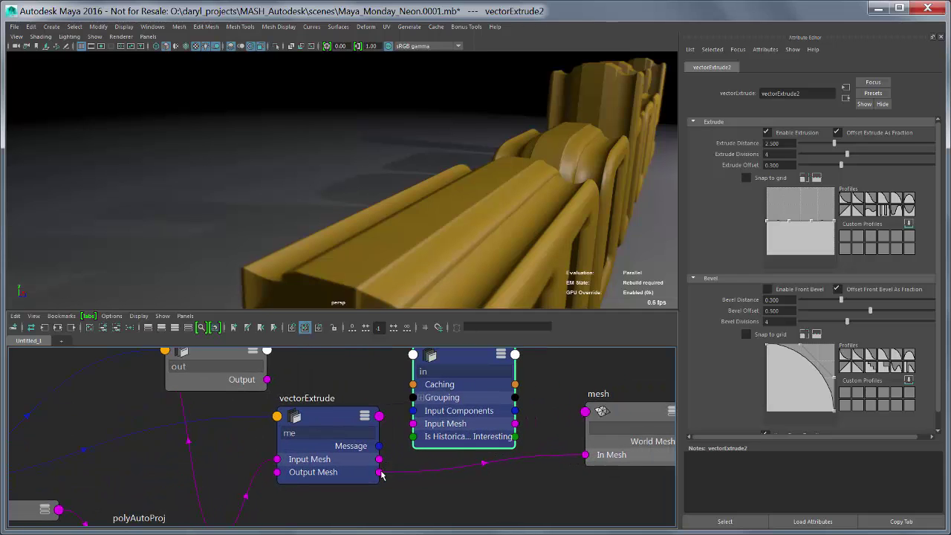
drag(380, 473, 414, 424)
scroll(529, 448, down, 3)
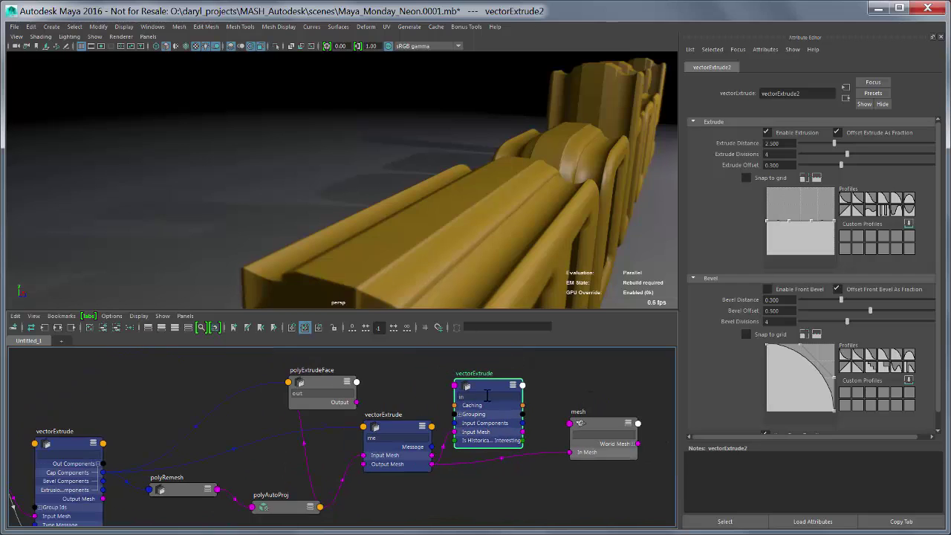
Move the third vectorExtrude below the mesh node and connect the first vectorExtrude's Extrusion Components to its Input Components
drag(485, 396, 511, 419)
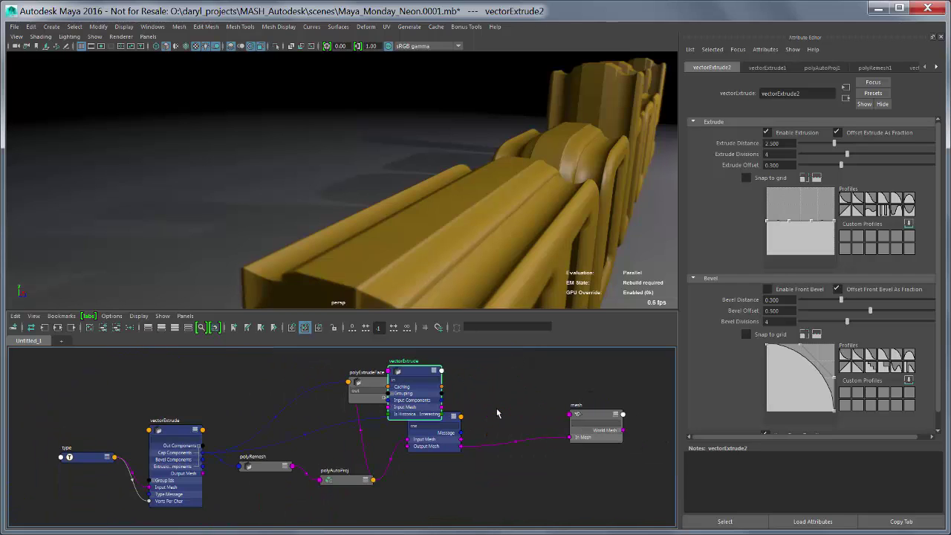
drag(413, 370, 523, 460)
scroll(400, 463, up, 3)
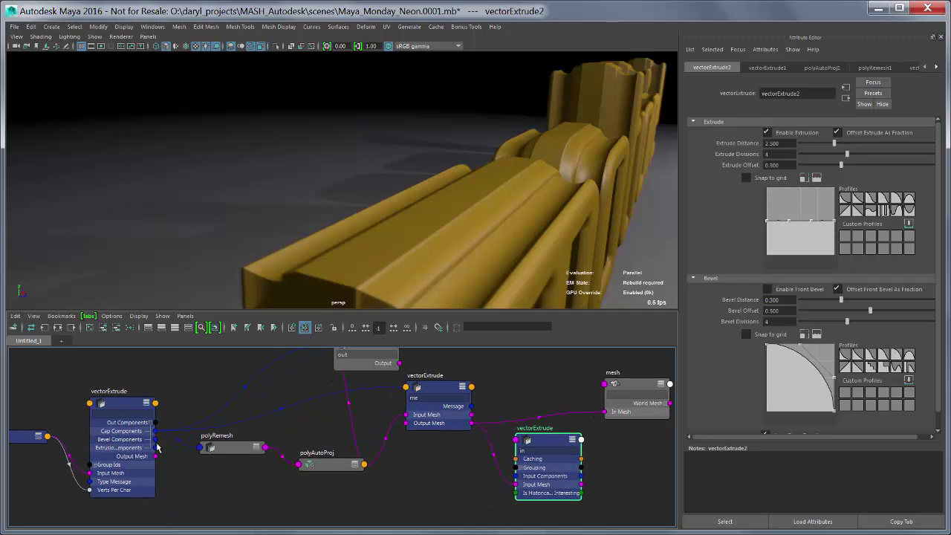
drag(191, 446, 525, 482)
drag(549, 441, 538, 445)
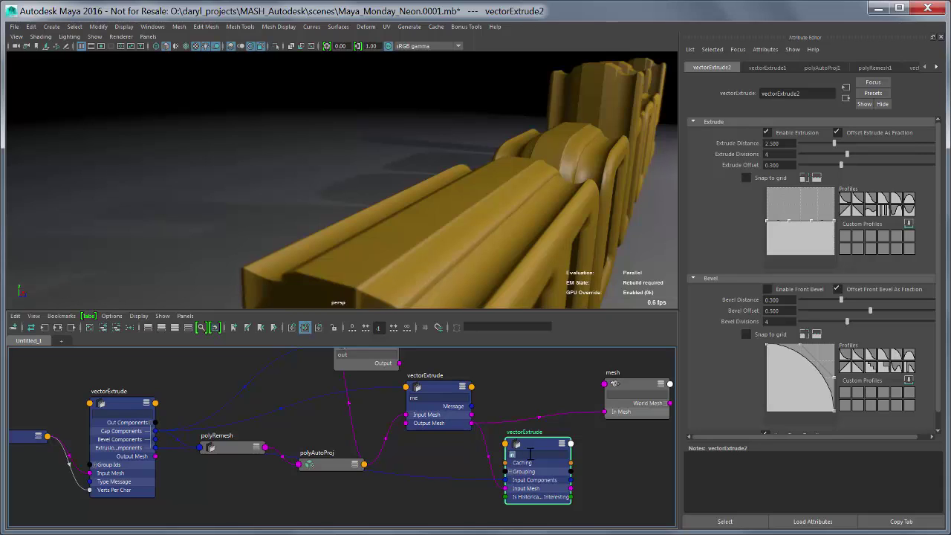
Filter the third vectorExtrude's attributes by "out" and connect its Output Mesh to the mesh node's In Mesh
key(BackSpace)
key(BackSpace)
text(out)
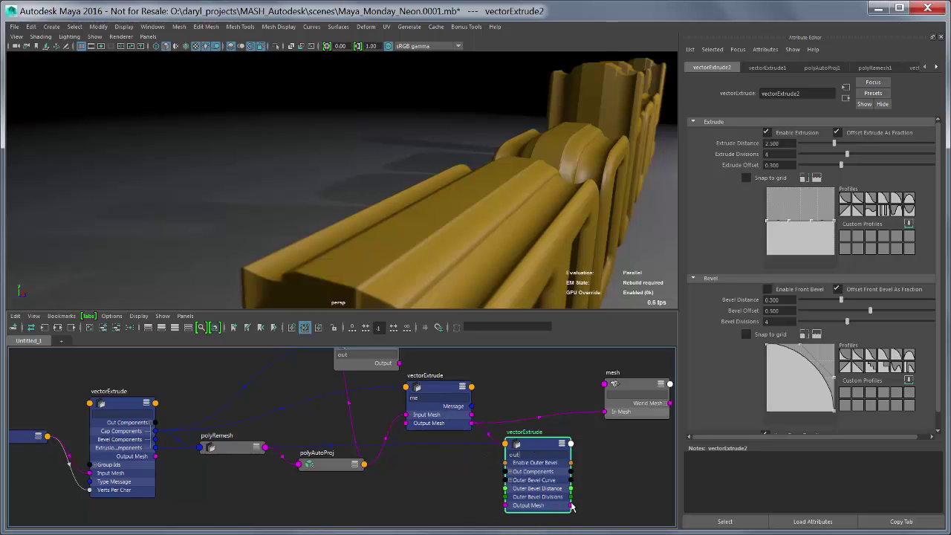
drag(571, 506, 609, 412)
alt+right_drag(543, 199, 500, 198)
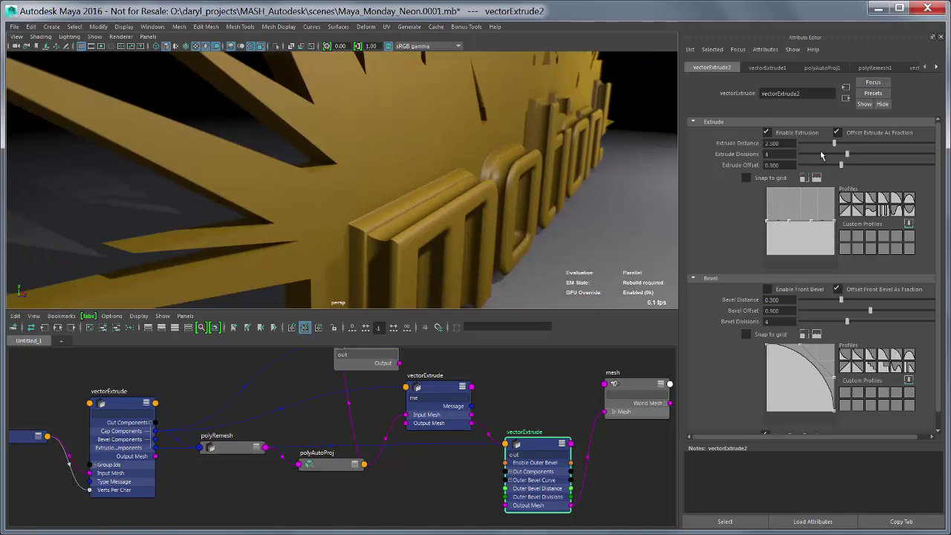
Set the third vectorExtrude's Extrude Divisions to 5, turn off Offset Extrude As Fraction and reduce Extrude Distance to about 0.07
drag(820, 156, 802, 146)
click(838, 132)
alt+drag(389, 176, 424, 163)
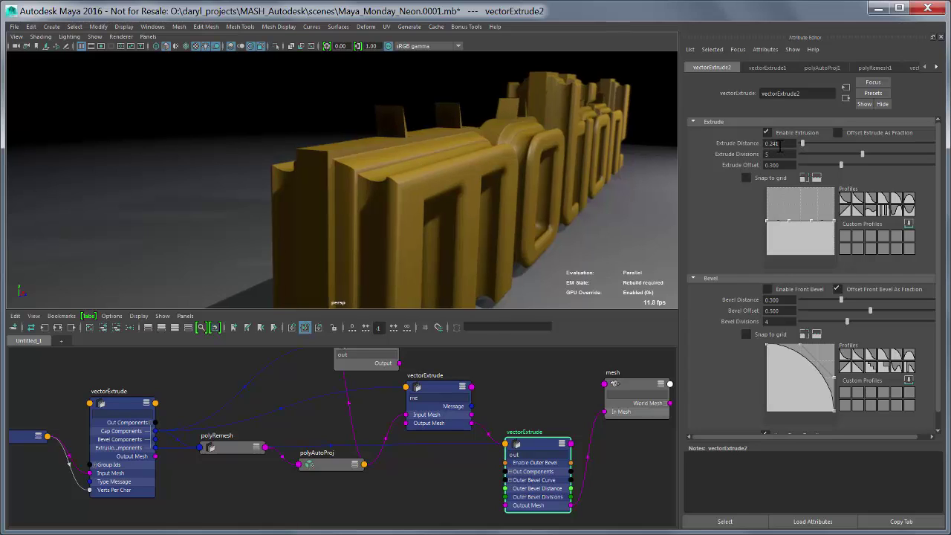
ctrl+drag(780, 147, 772, 146)
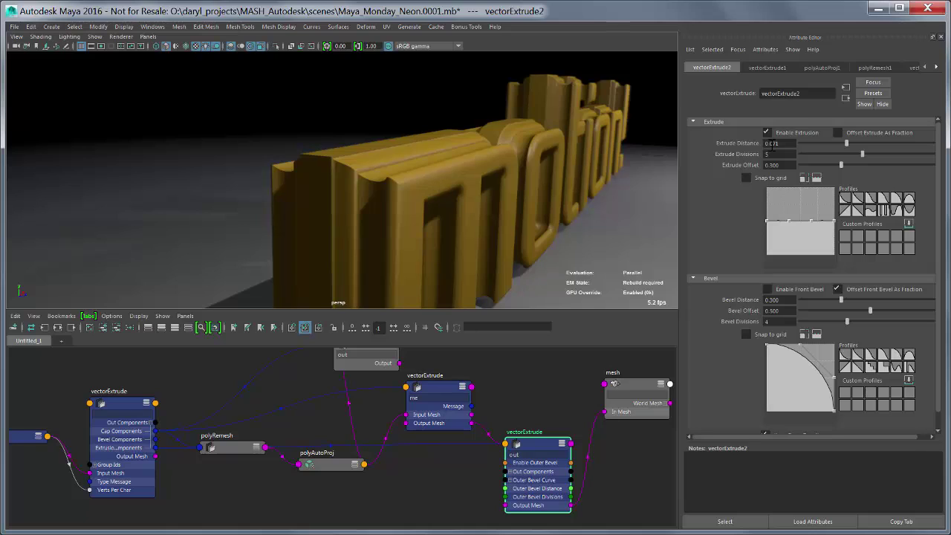
In the type node's outer bevel settings, reduce Bevel Distance to about 0.209 and Extrude Offset to about 3.79
click(125, 407)
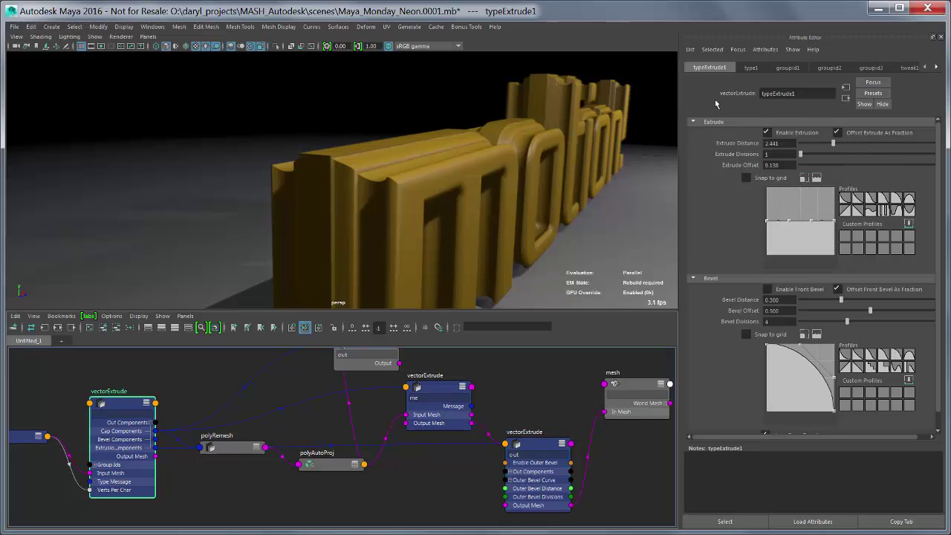
click(751, 69)
drag(931, 285, 918, 346)
alt+right_drag(314, 186, 395, 176)
alt+drag(345, 117, 396, 161)
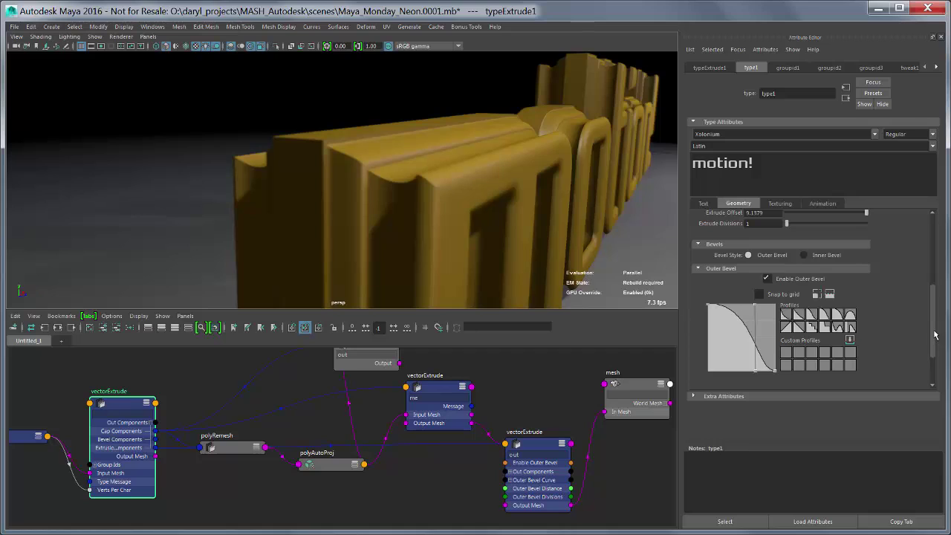
drag(935, 332, 935, 364)
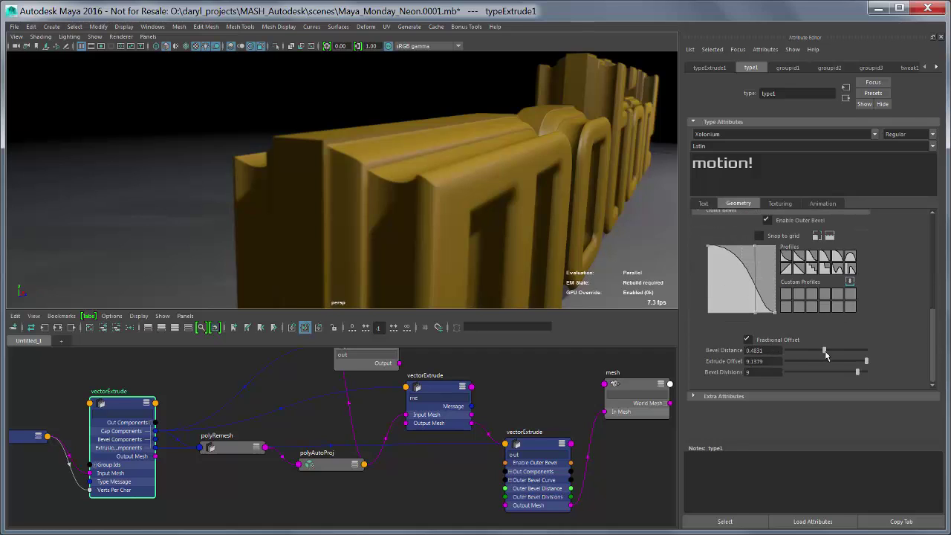
drag(825, 356, 803, 358)
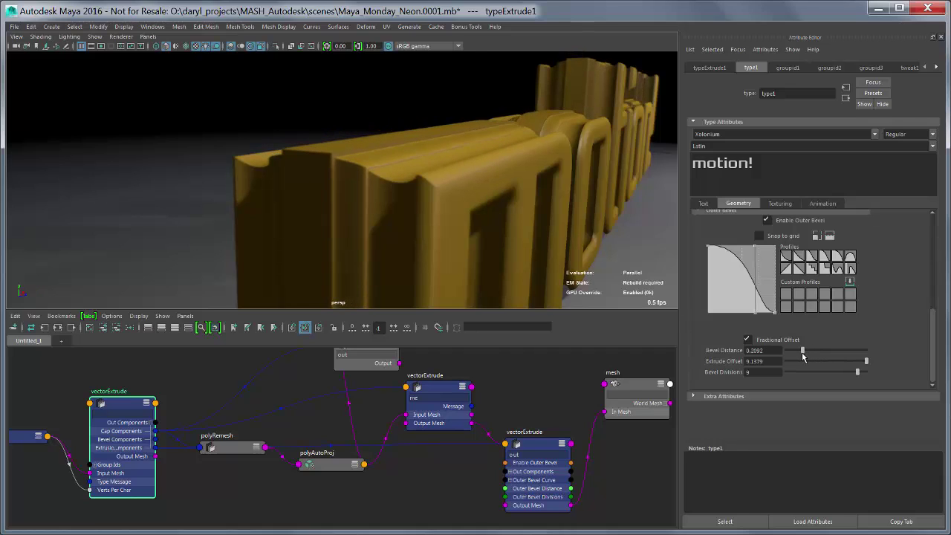
drag(863, 368, 821, 367)
alt+right_drag(427, 222, 460, 208)
click(261, 47)
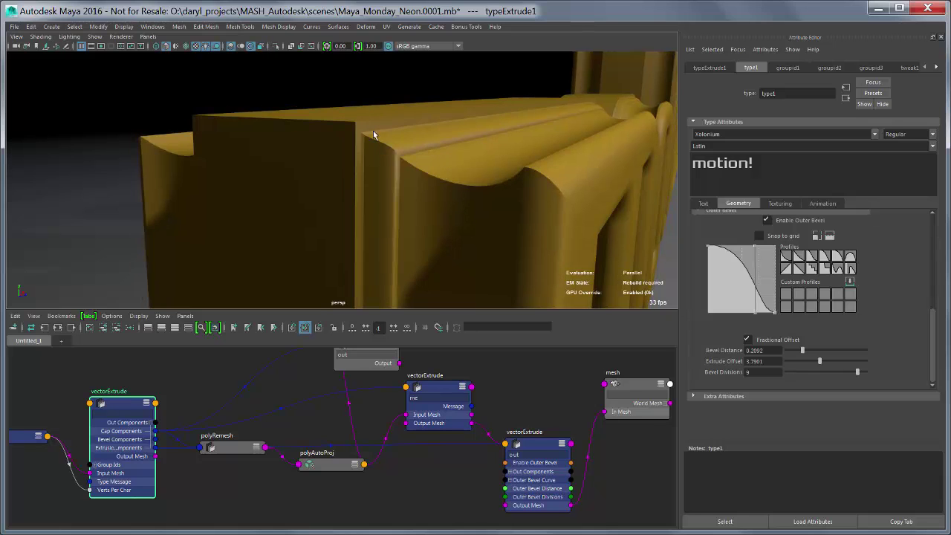
Increase the third vectorExtrude's Extrude Distance to 0.281
alt+drag(375, 135, 416, 189)
alt+right_drag(416, 189, 290, 146)
alt+middle_drag(290, 145, 300, 167)
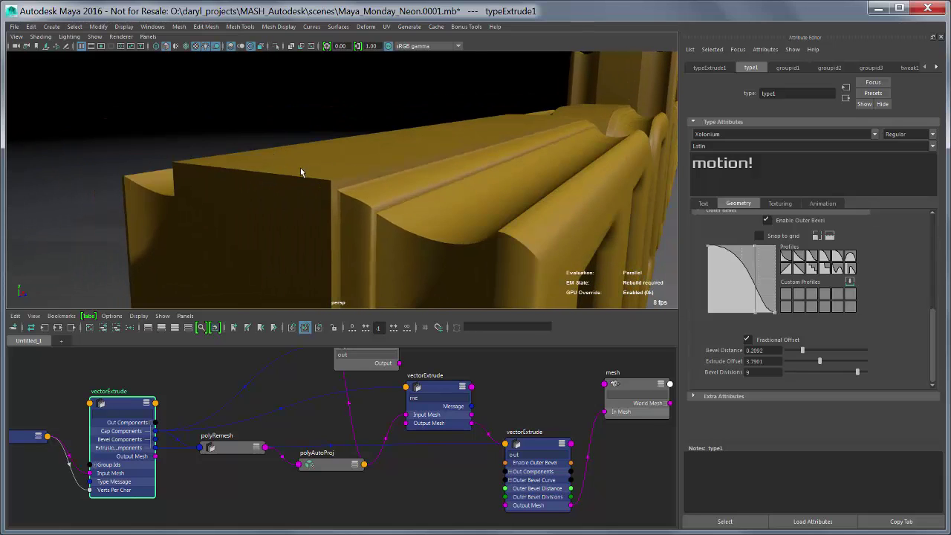
click(544, 443)
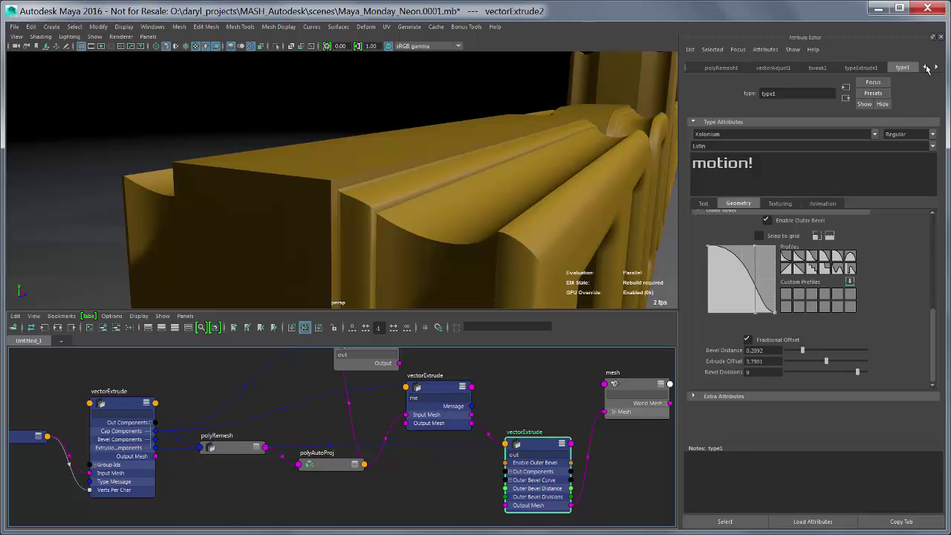
click(927, 67)
click(708, 68)
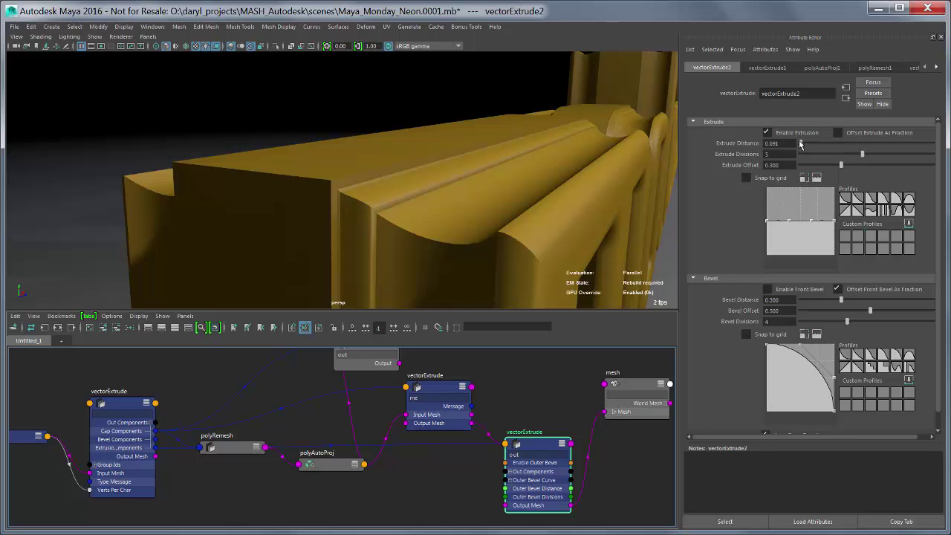
ctrl+drag(785, 143, 799, 144)
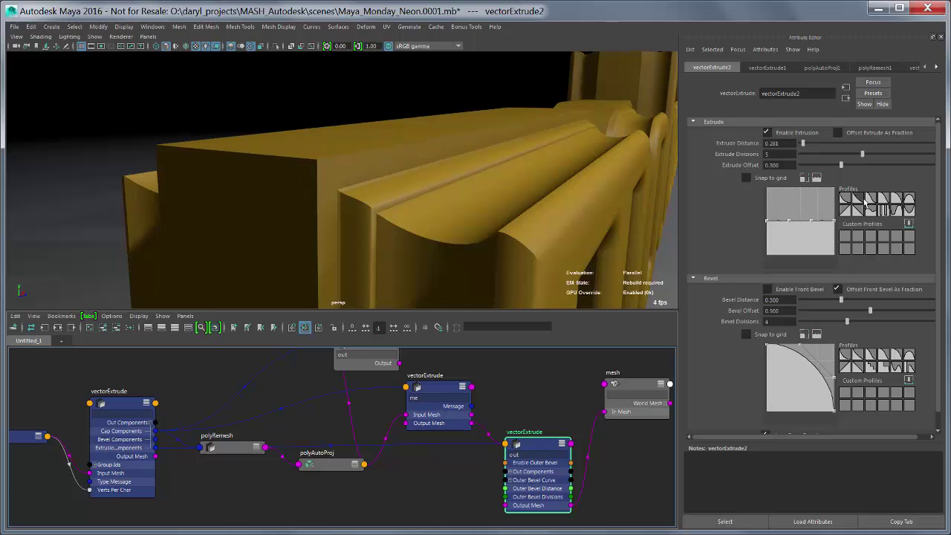
Set Extrude Divisions to 7, try an edited concave profile, and apply the straight descending diagonal preset as the extrude profile
click(858, 199)
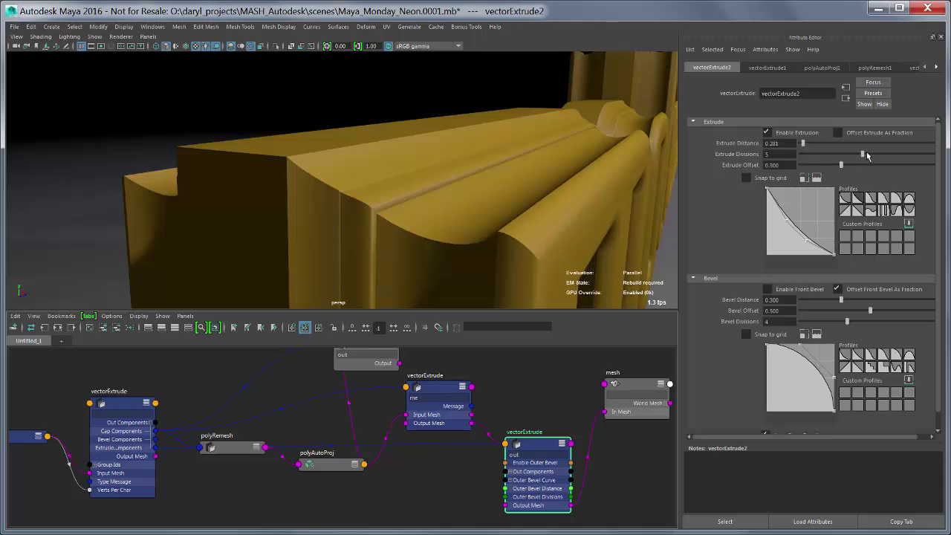
drag(866, 155, 894, 155)
mouse_move(527, 125)
alt+mouse_down()
mouse_move(520, 149)
mouse_move(521, 139)
alt+mouse_up()
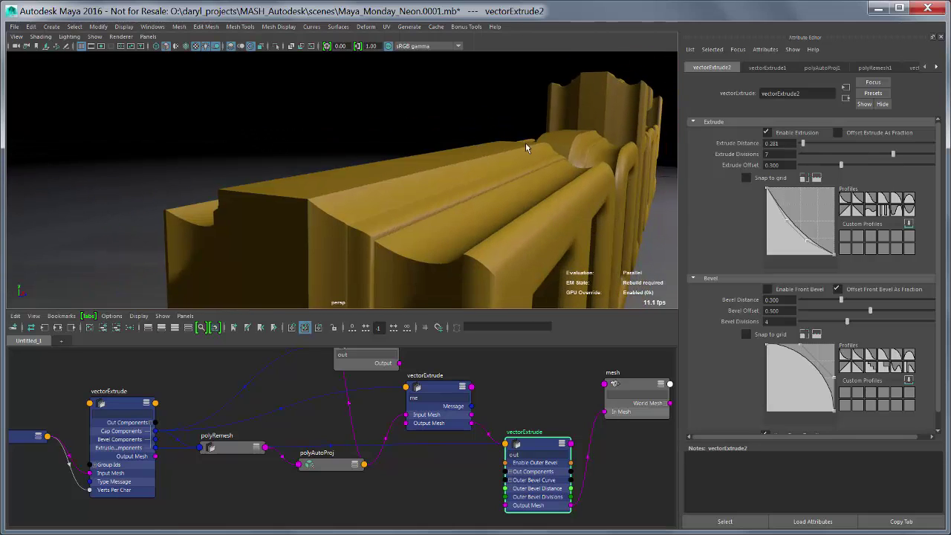
drag(793, 228, 830, 220)
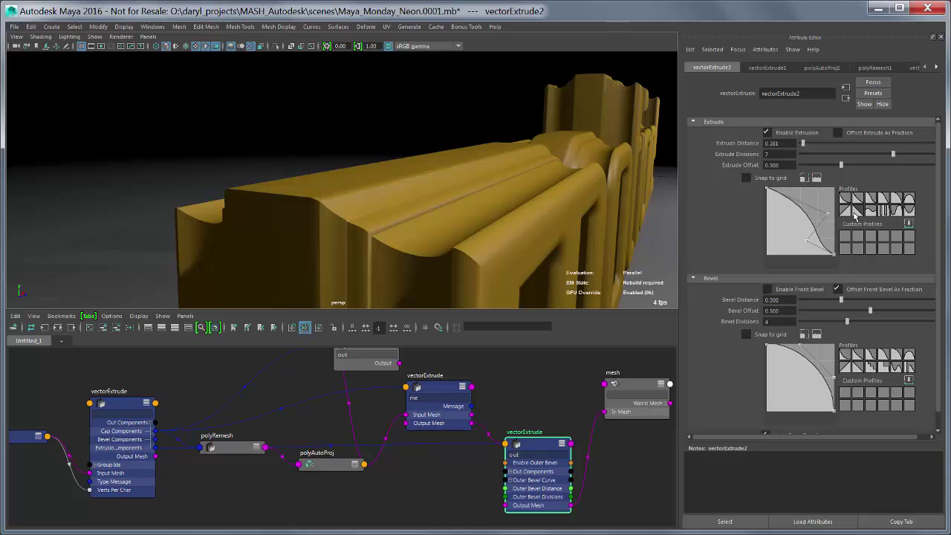
click(859, 213)
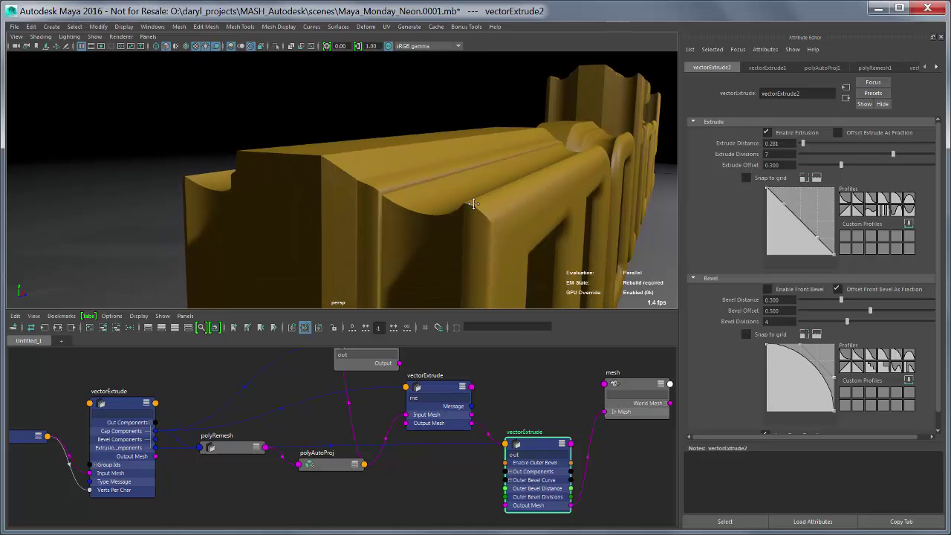
alt+drag(479, 210, 529, 310)
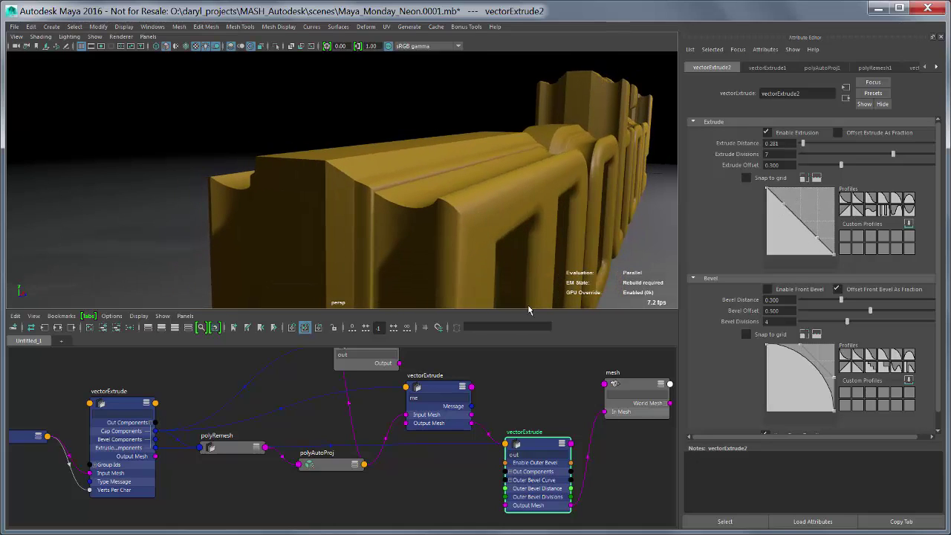
Enable the third vectorExtrude's front bevel with Bevel Distance about 0.095, Bevel Offset about 0.382 and Bevel Divisions 7
click(773, 292)
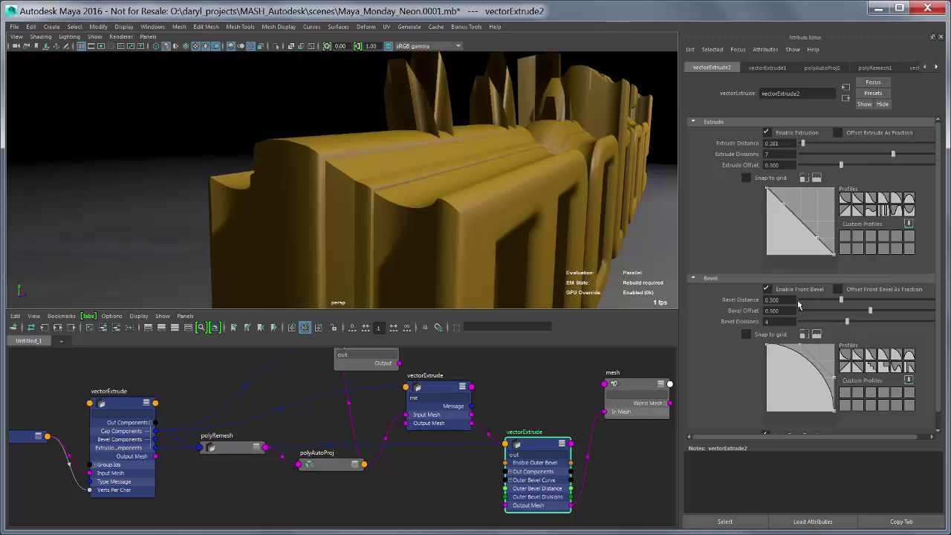
drag(823, 303, 893, 312)
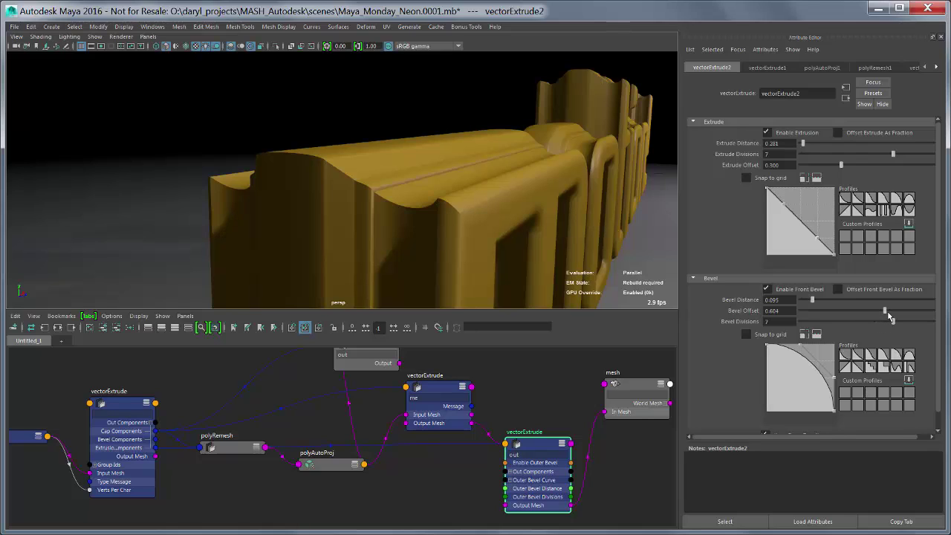
click(850, 312)
drag(851, 312, 855, 313)
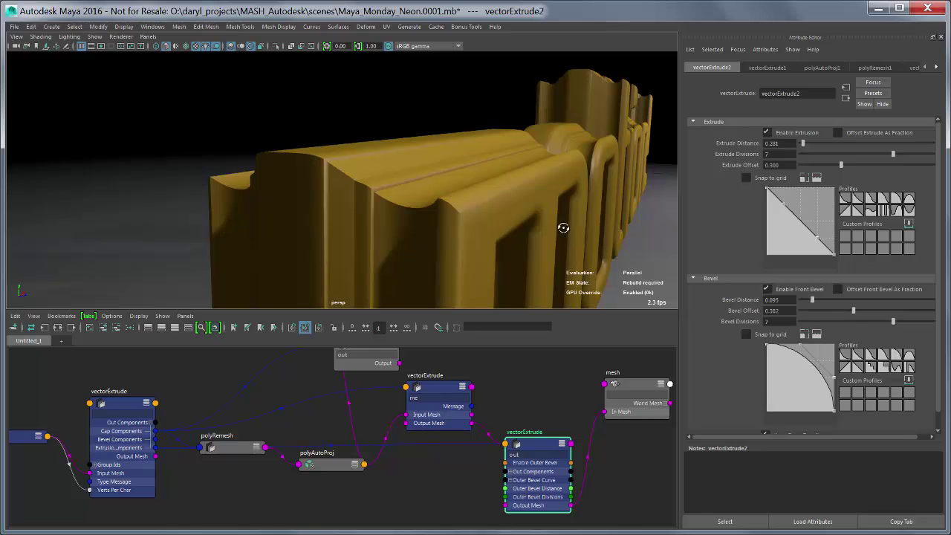
alt+drag(563, 227, 548, 226)
alt+right_drag(548, 226, 479, 224)
alt+drag(479, 224, 425, 218)
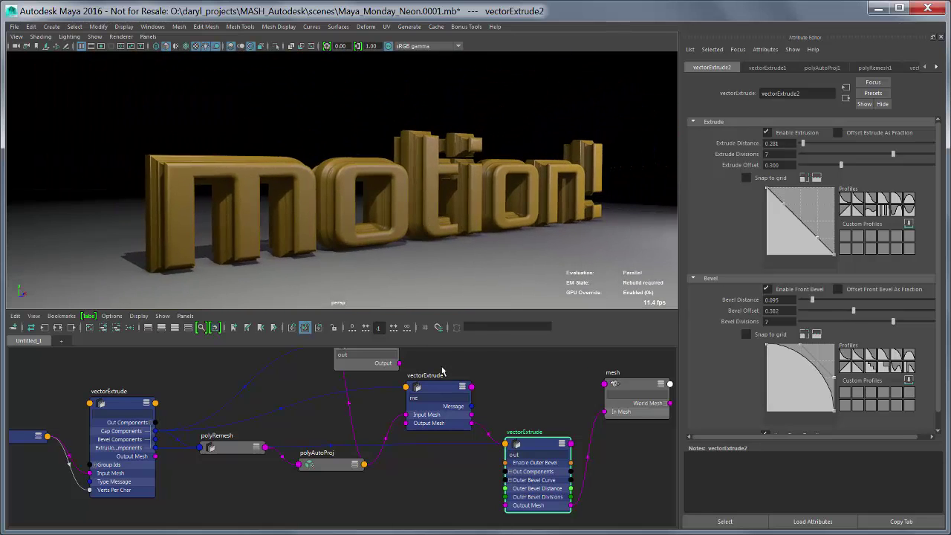
Bring back the time slider and scrub the animation to frame 90 so the white outline shows around the letters
key(space)
click(606, 385)
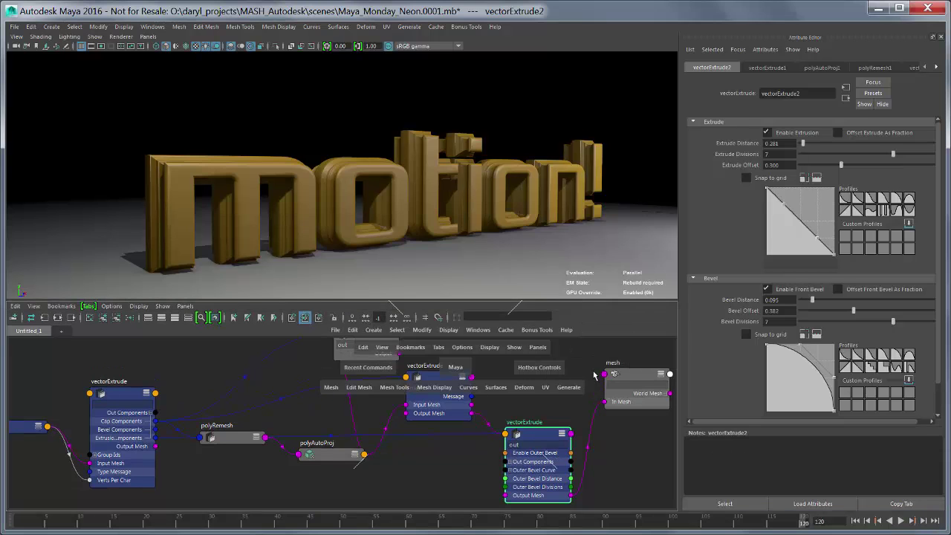
drag(22, 518, 606, 530)
alt+drag(372, 196, 399, 200)
alt+right_drag(399, 199, 671, 161)
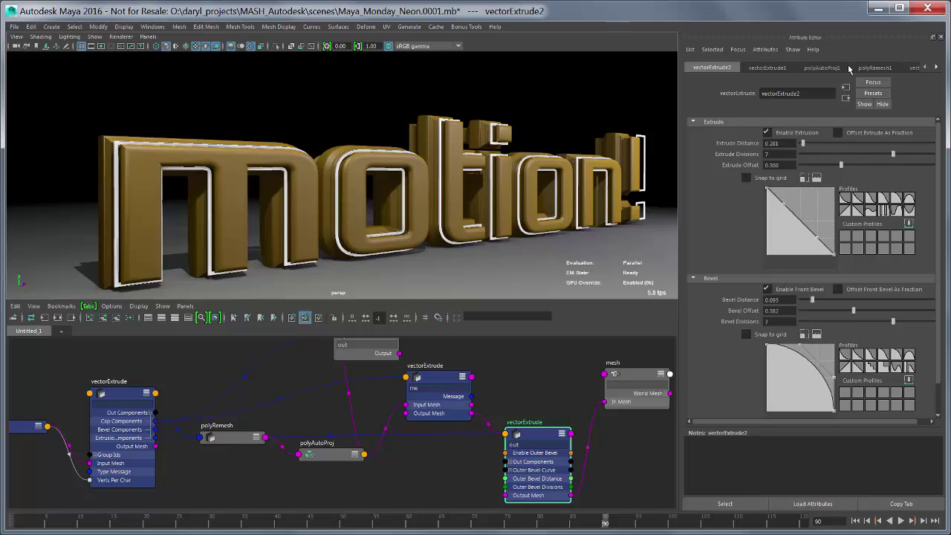
Open the type1 node's attributes and change its text to "motion123"
click(738, 49)
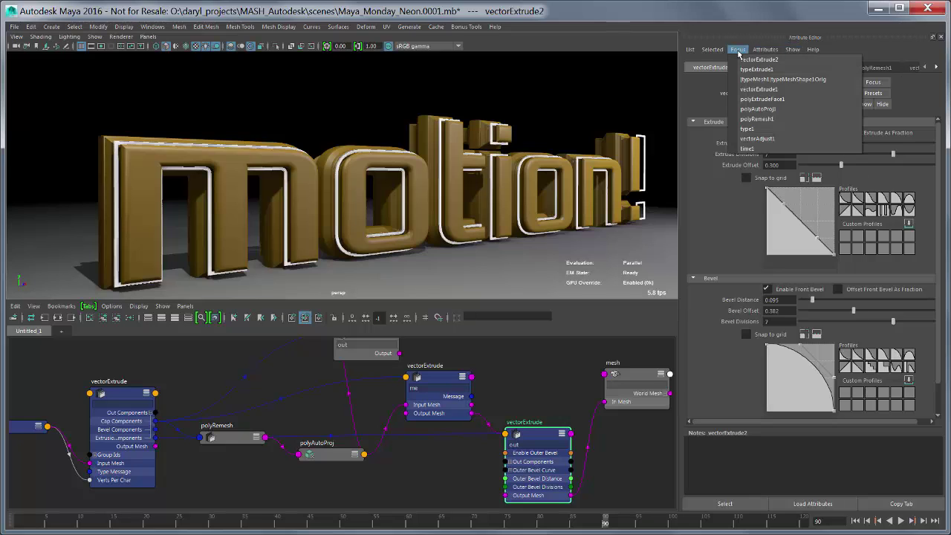
click(780, 129)
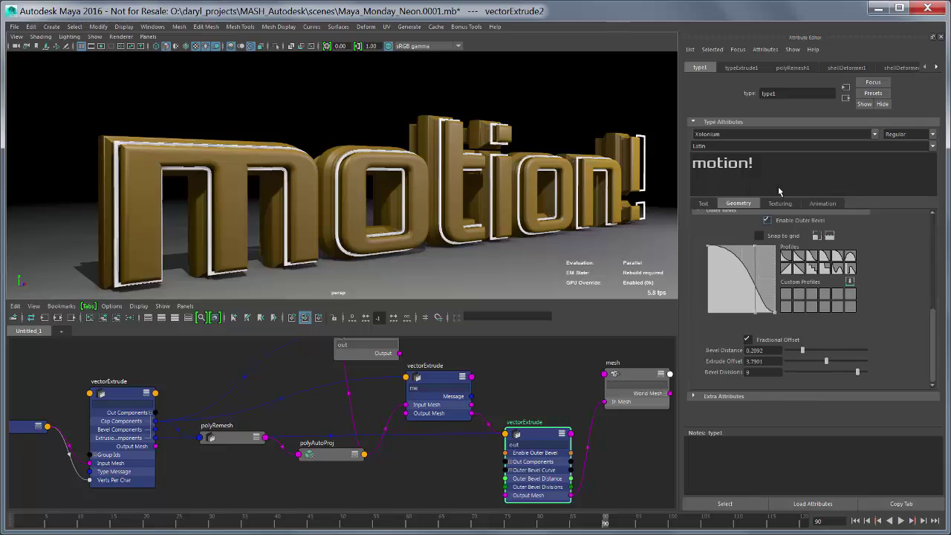
click(772, 162)
text(123)
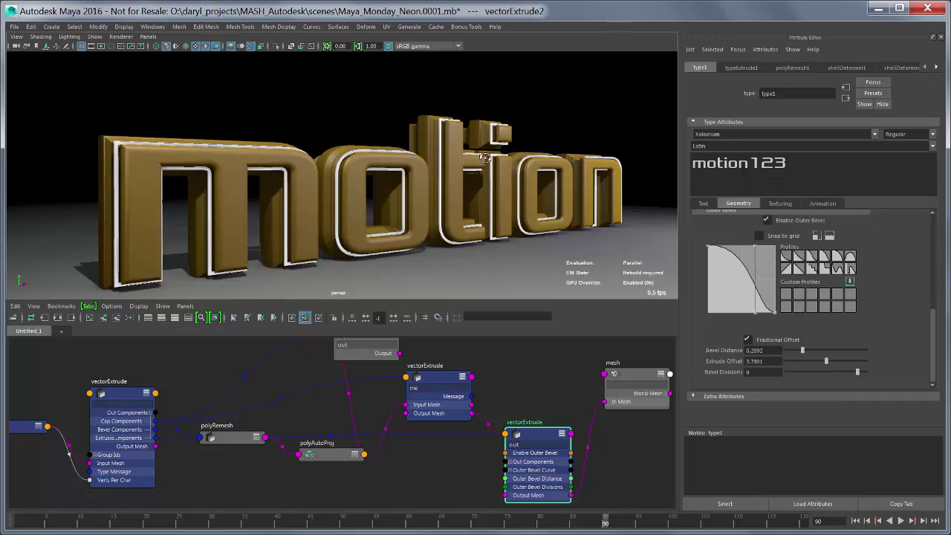
alt+drag(485, 157, 420, 195)
scroll(444, 154, down, 3)
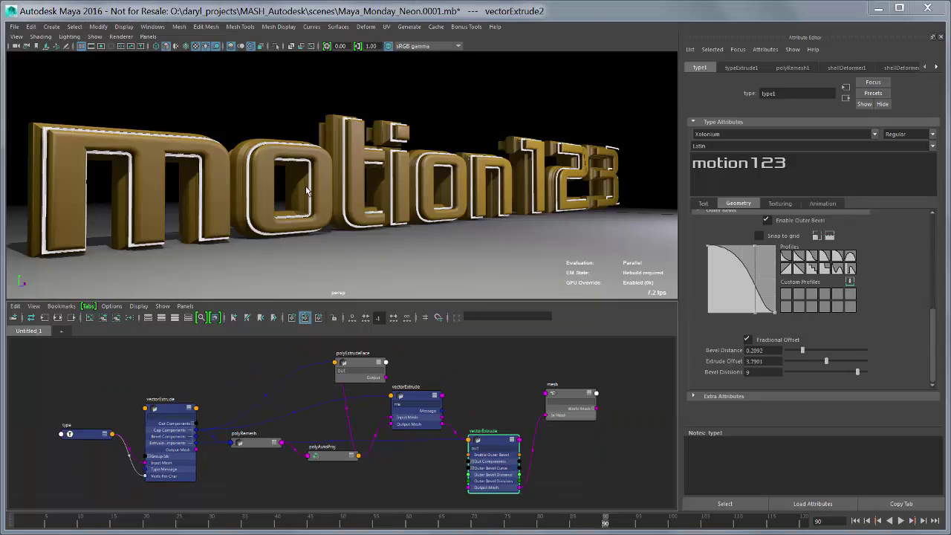
Select the second vectorExtrude node and turn on wireframe on shaded for a close view of the letter m
alt+right_drag(321, 218, 370, 211)
alt+middle_drag(369, 210, 435, 221)
mouse_move(434, 220)
alt+right_down()
mouse_move(423, 212)
mouse_move(462, 222)
mouse_move(441, 217)
alt+right_up()
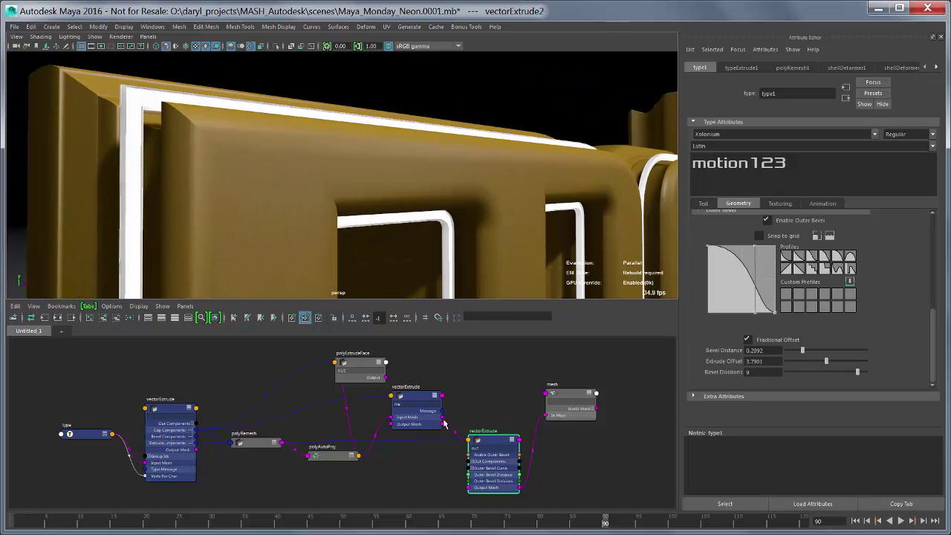
click(412, 402)
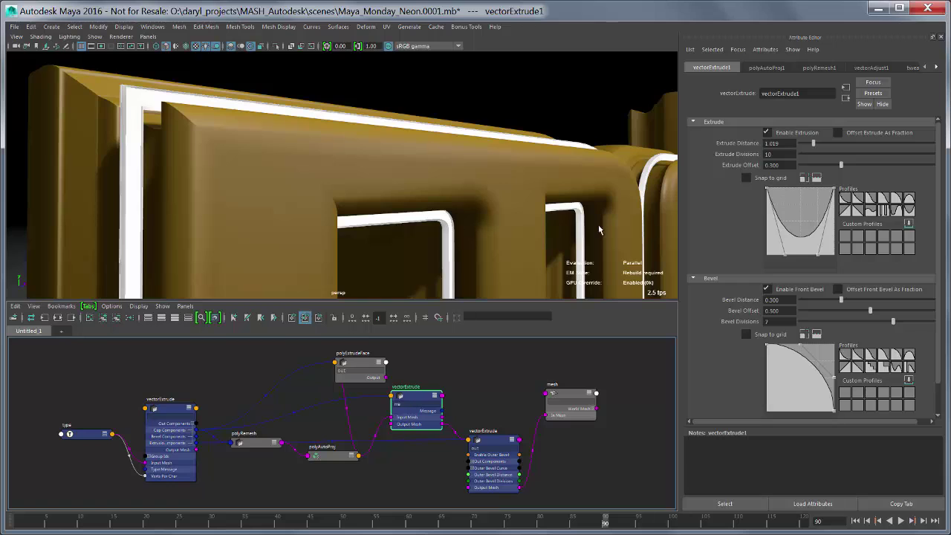
alt+drag(511, 255, 309, 196)
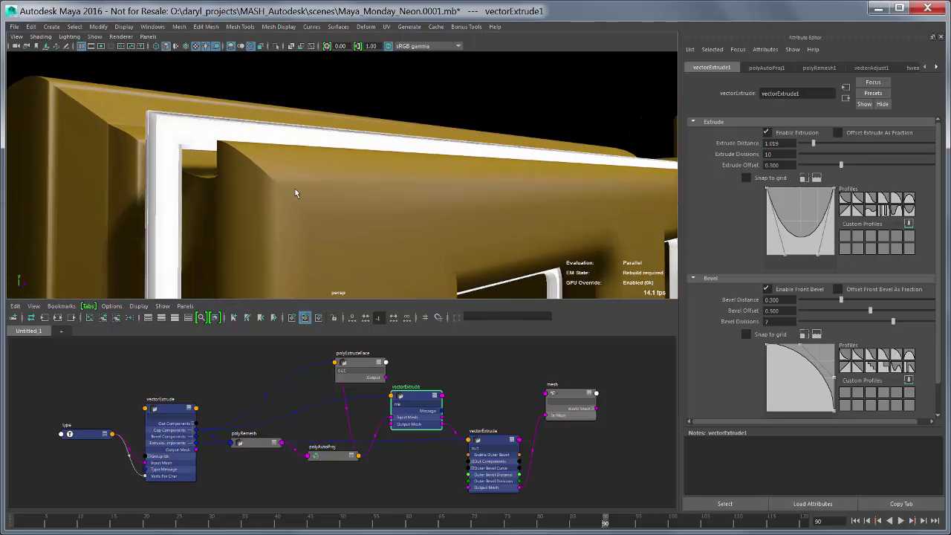
alt+drag(542, 241, 510, 225)
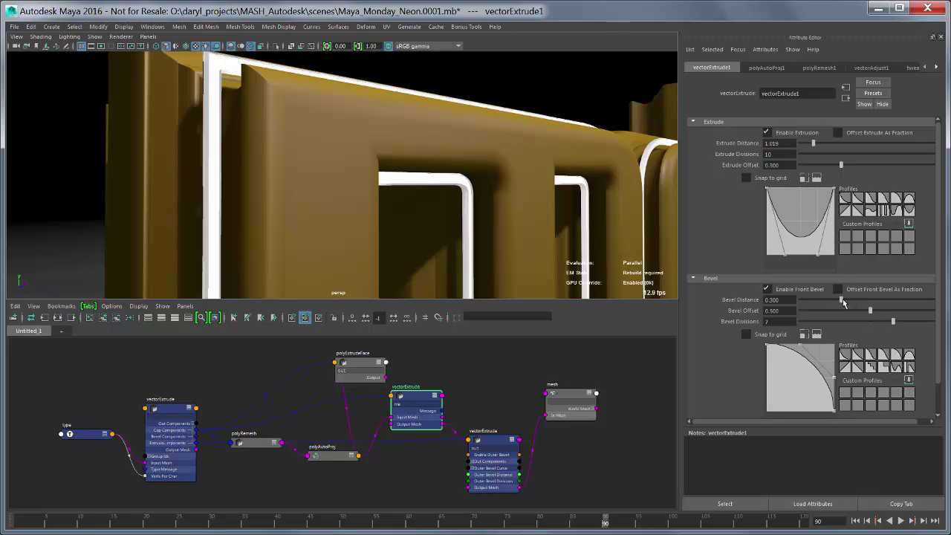
click(186, 46)
alt+drag(486, 201, 472, 206)
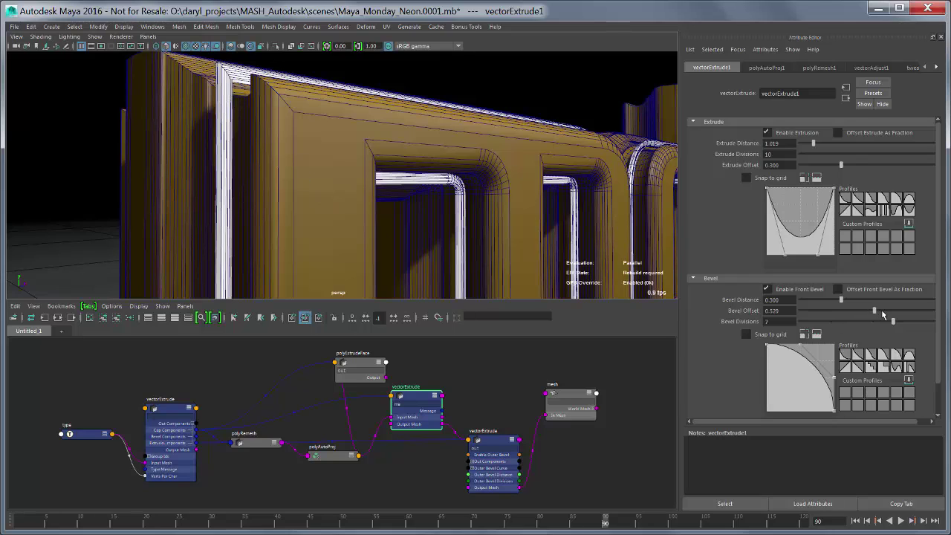
Reduce the second vectorExtrude's Bevel Distance to about 0.088 and adjust its Bevel Offset to about 0.539, then deselect it
mouse_move(892, 317)
mouse_down()
mouse_move(906, 316)
mouse_move(890, 317)
mouse_up()
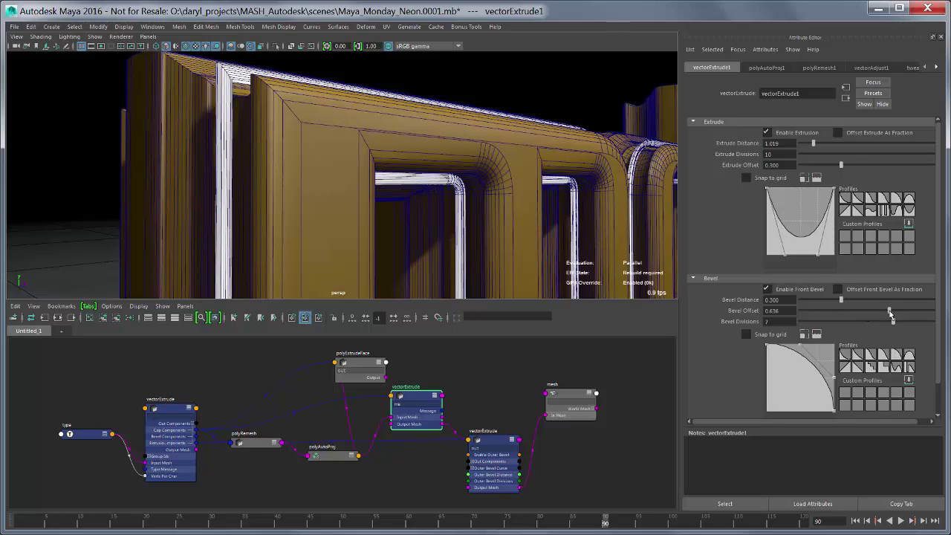
mouse_move(889, 312)
mouse_down()
mouse_move(855, 312)
mouse_move(901, 318)
mouse_up()
drag(839, 300, 812, 305)
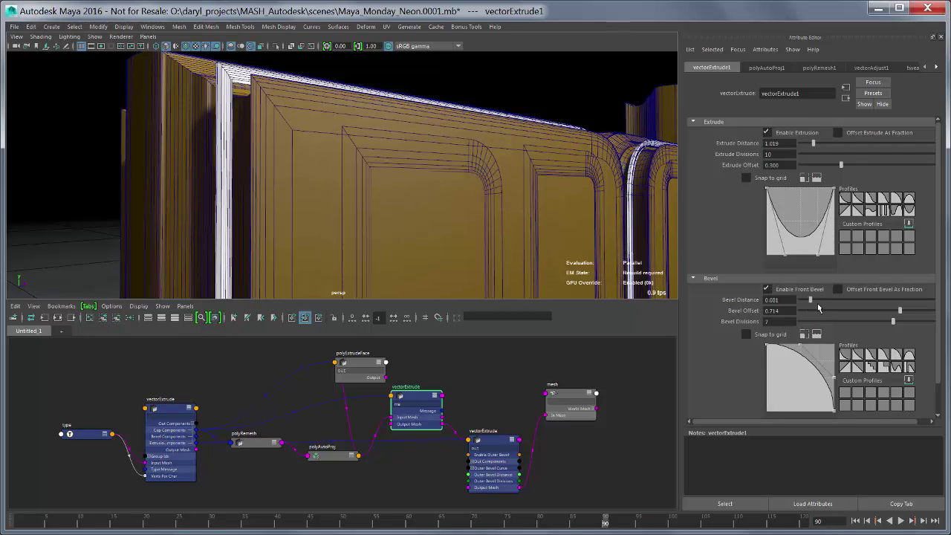
drag(892, 313, 875, 312)
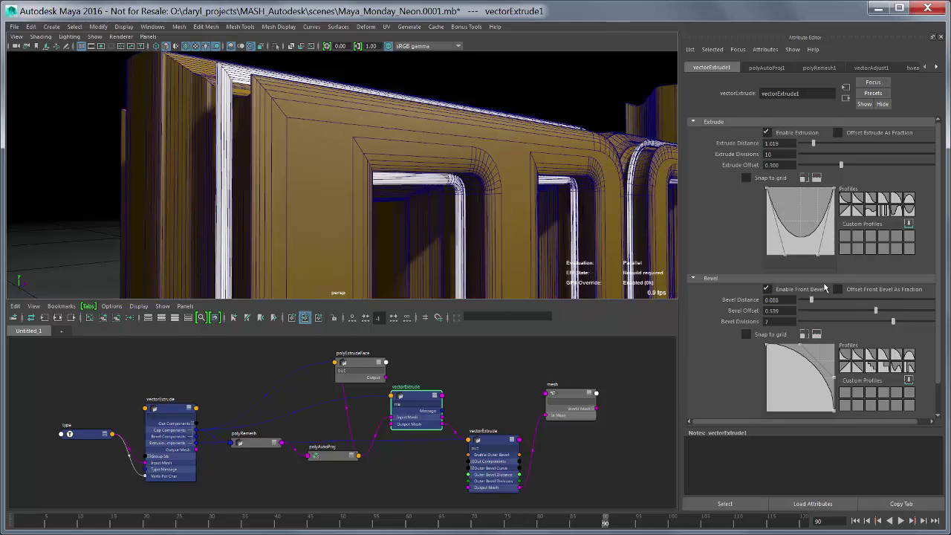
click(539, 112)
alt+drag(539, 112, 545, 113)
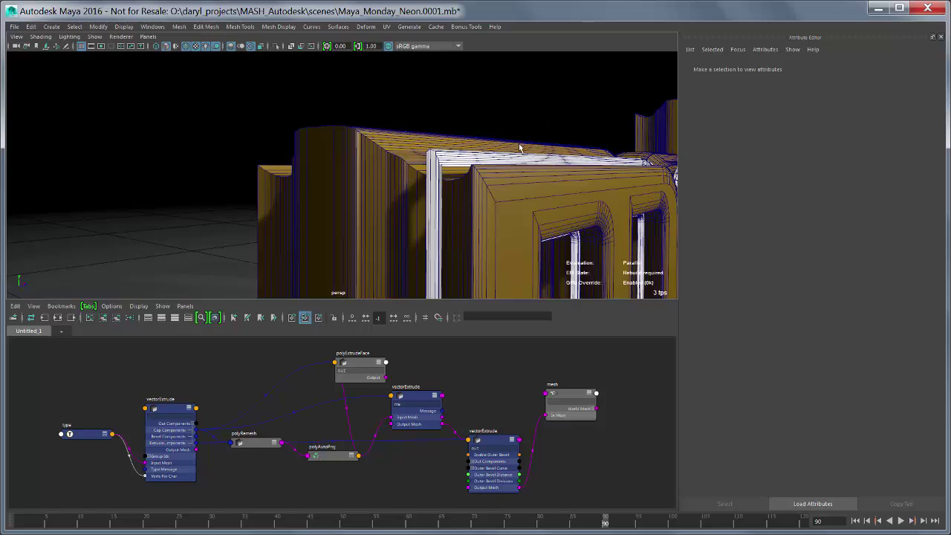
alt+drag(522, 149, 478, 138)
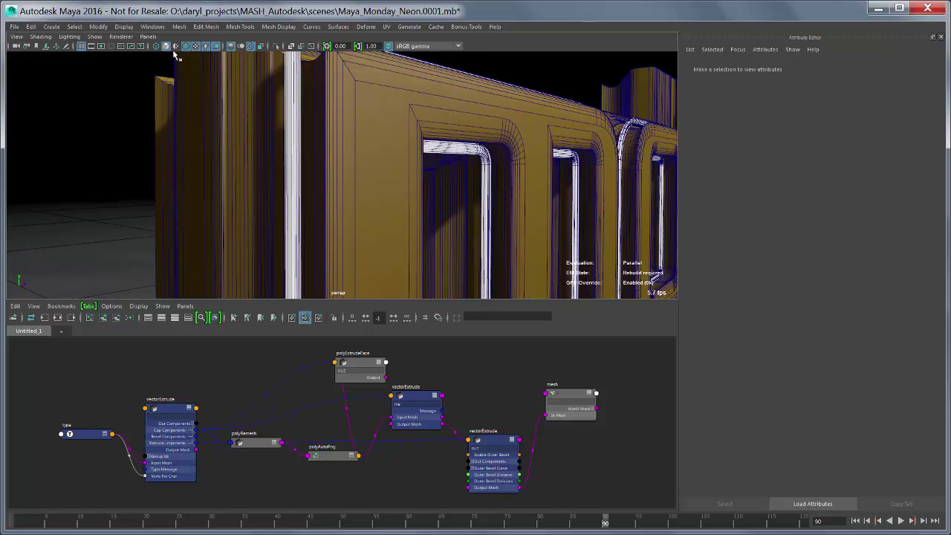
Set the second vectorExtrude's Bevel Divisions to 15
click(338, 94)
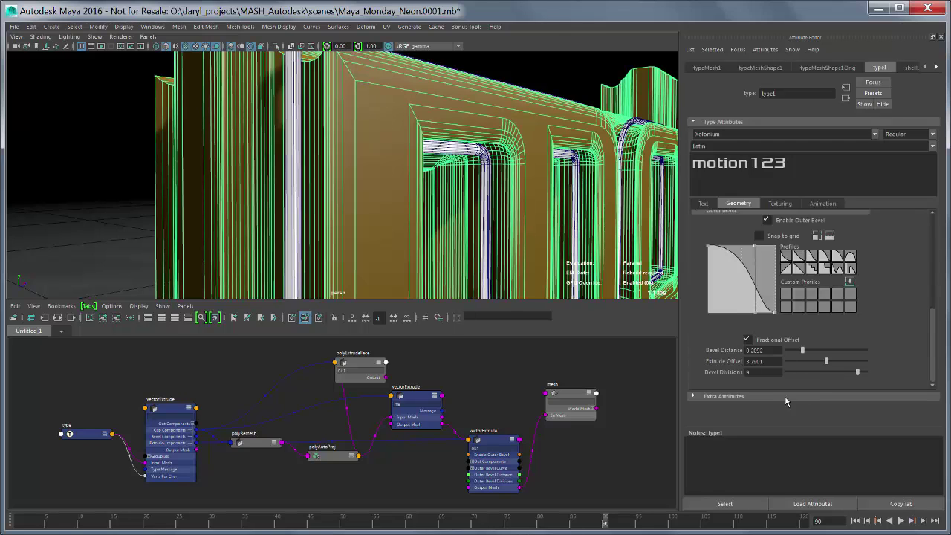
double_click(756, 372)
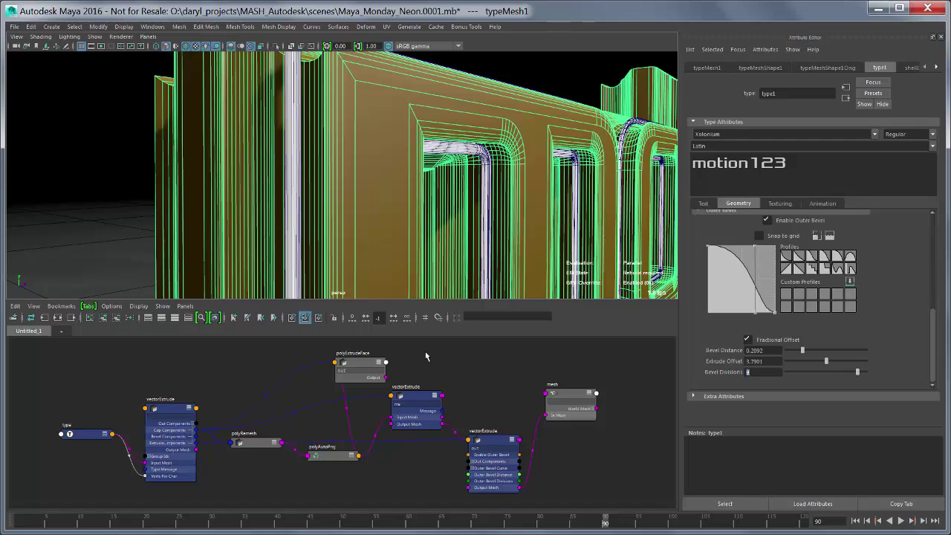
click(412, 402)
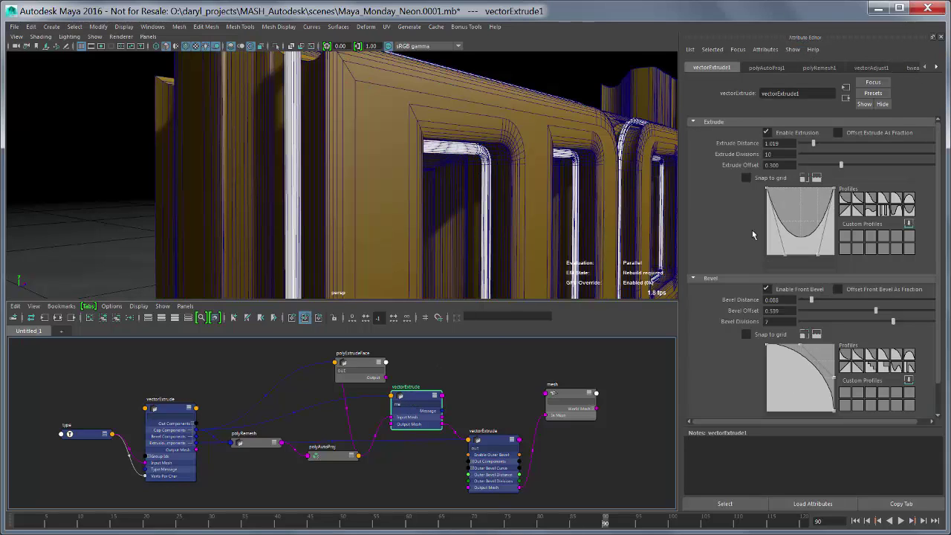
double_click(792, 322)
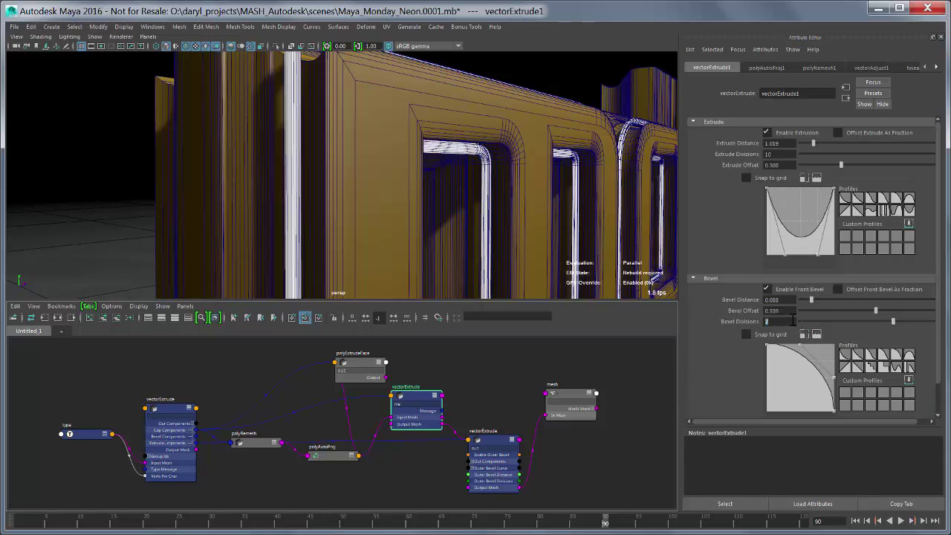
text(15)
key(Return)
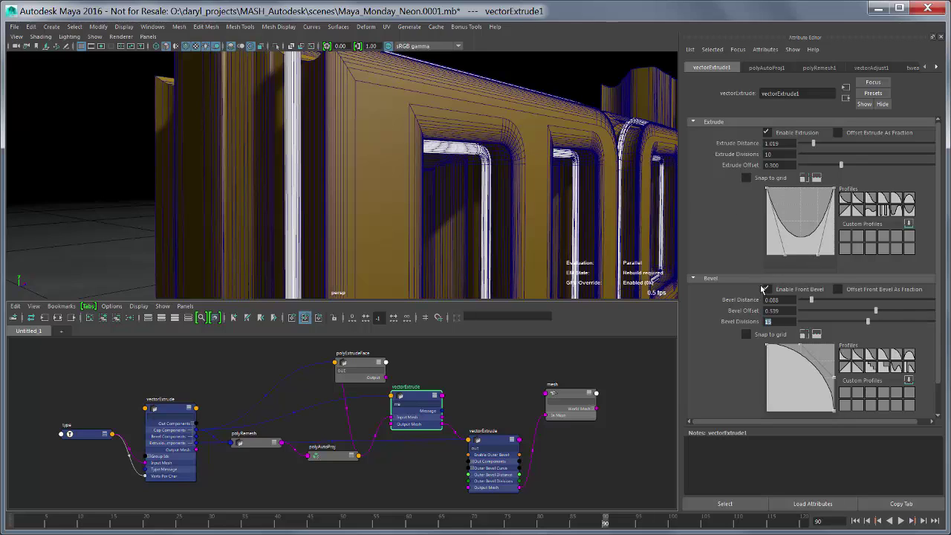
Disable the second vectorExtrude's extrusion and hide the white outline mesh
click(767, 132)
alt+drag(308, 136, 296, 133)
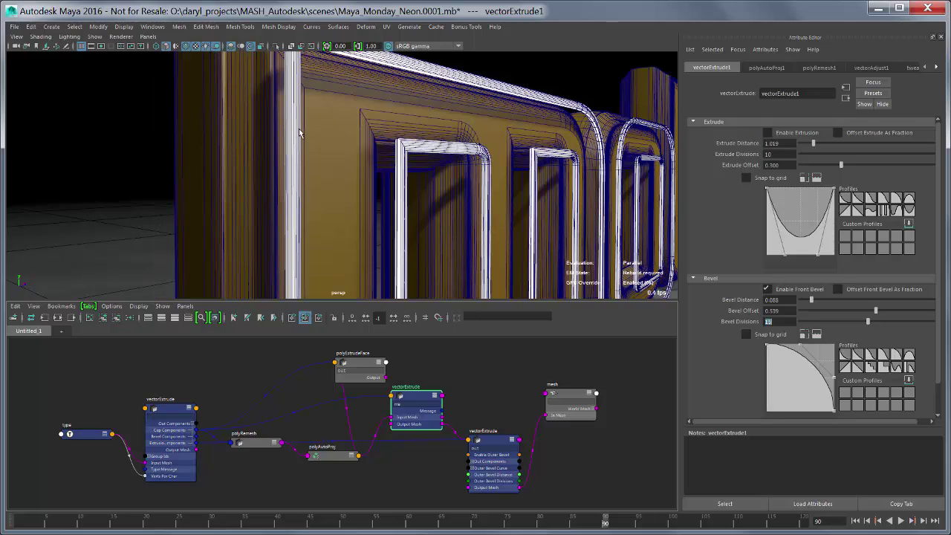
click(297, 132)
key(ctrl+h)
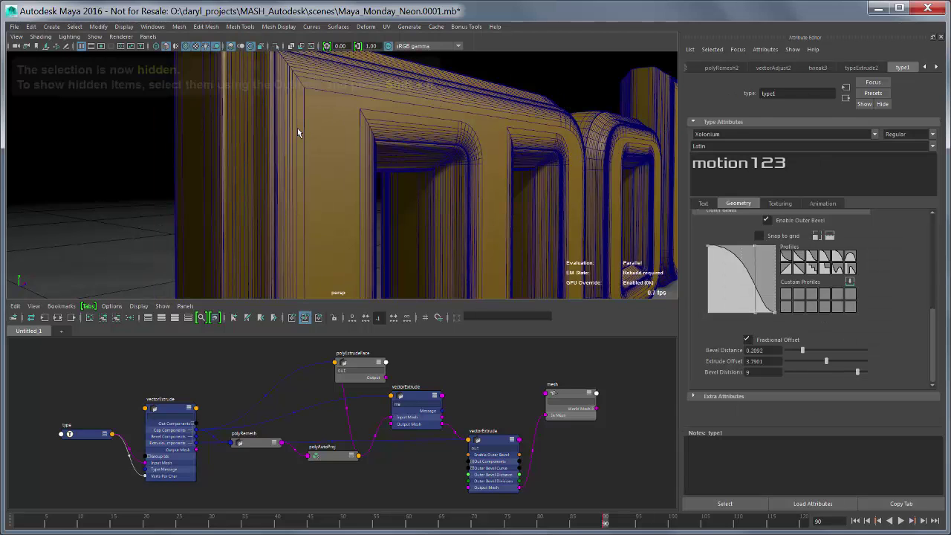
alt+drag(328, 124, 437, 120)
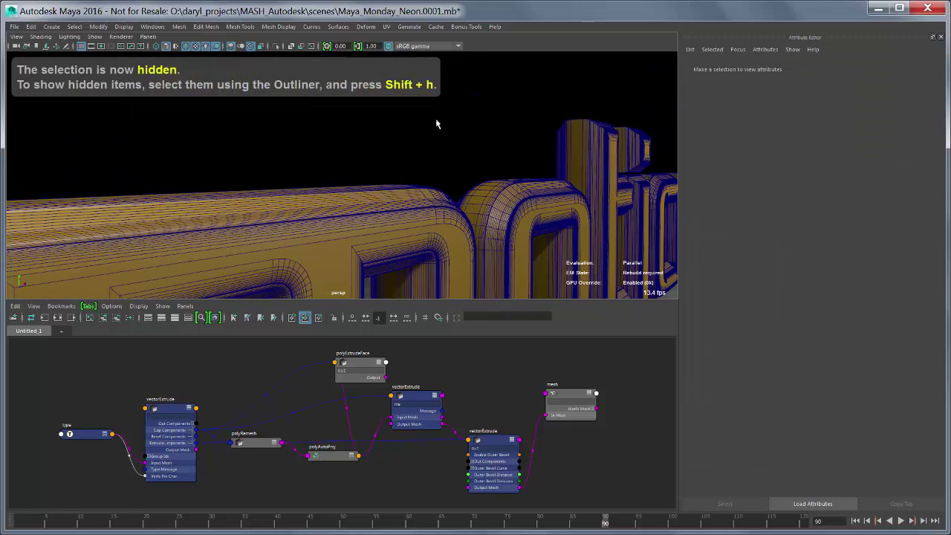
Turn off wireframe on shaded and examine the bevelled front edges of the letters
click(187, 47)
mouse_move(380, 149)
alt+mouse_down()
mouse_move(389, 154)
mouse_move(364, 153)
alt+mouse_up()
alt+middle_drag(364, 153, 390, 129)
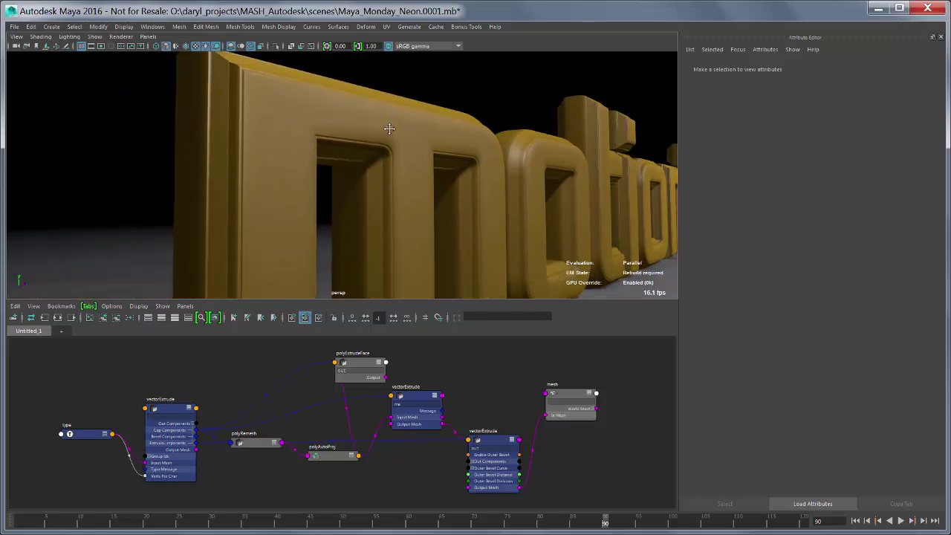
alt+drag(389, 129, 331, 109)
alt+middle_drag(332, 109, 370, 153)
alt+drag(369, 153, 332, 151)
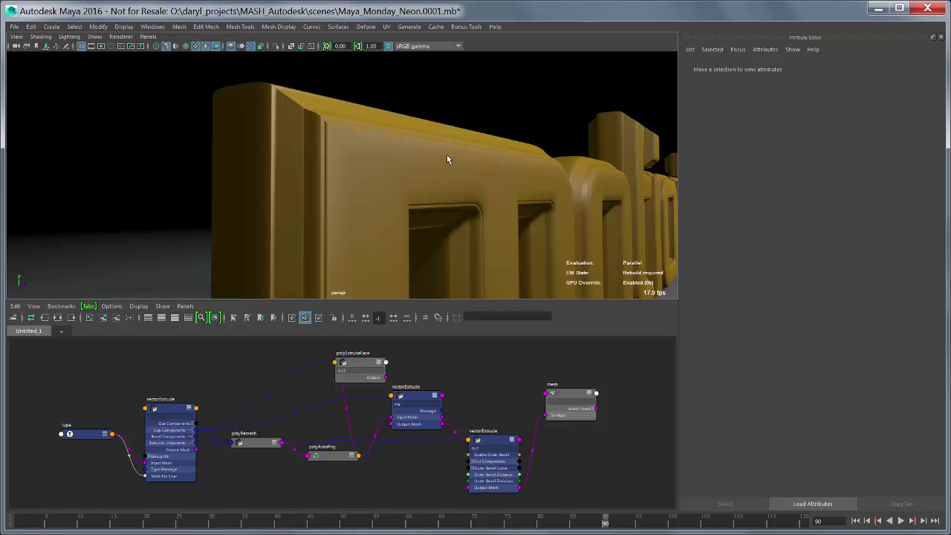
alt+drag(463, 194, 384, 149)
Find the typeBlinn material assigned to the type mesh and select it on its own, clearing the mesh's selection highlight
click(385, 149)
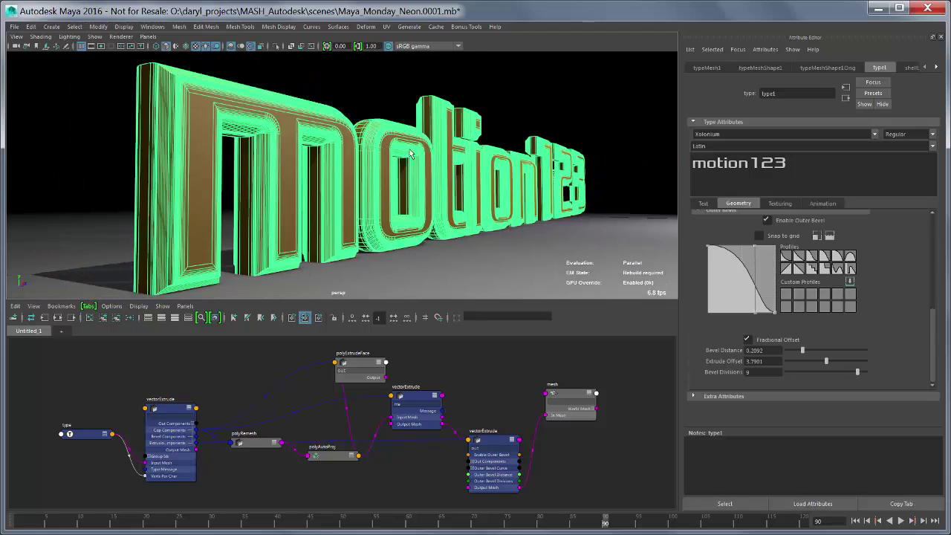
click(937, 68)
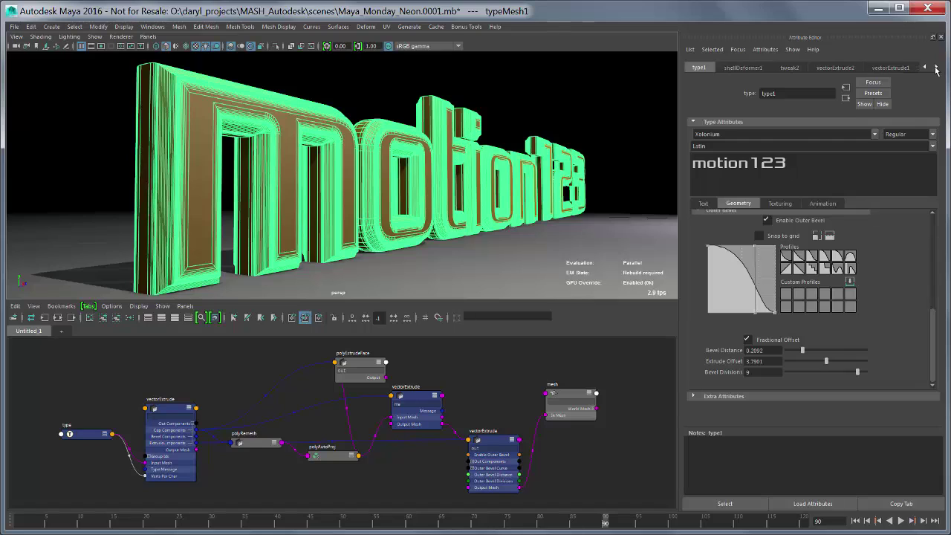
click(936, 68)
click(937, 67)
click(936, 68)
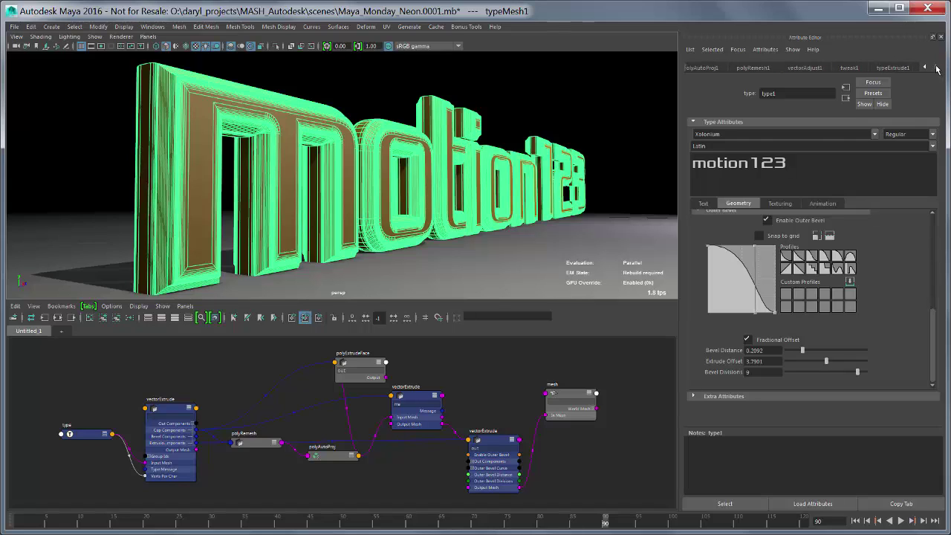
click(936, 68)
click(898, 68)
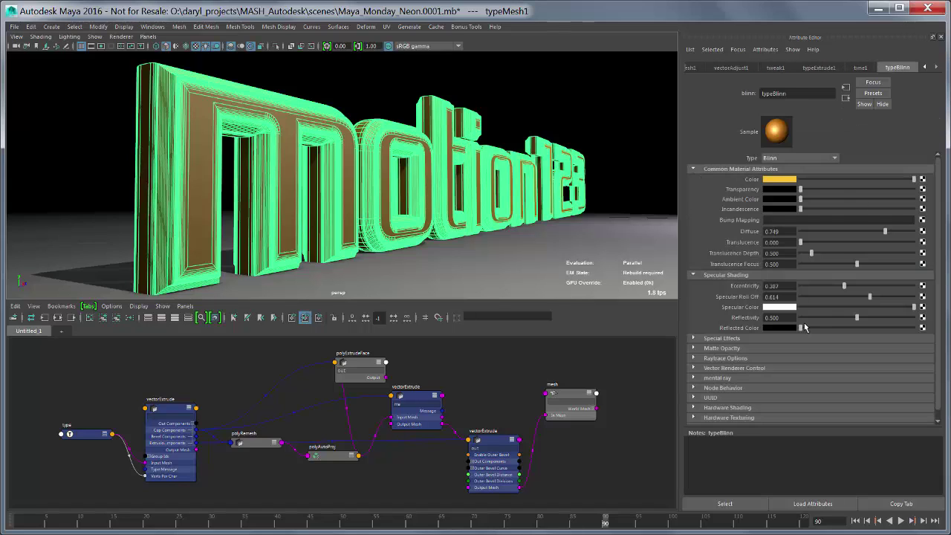
click(724, 503)
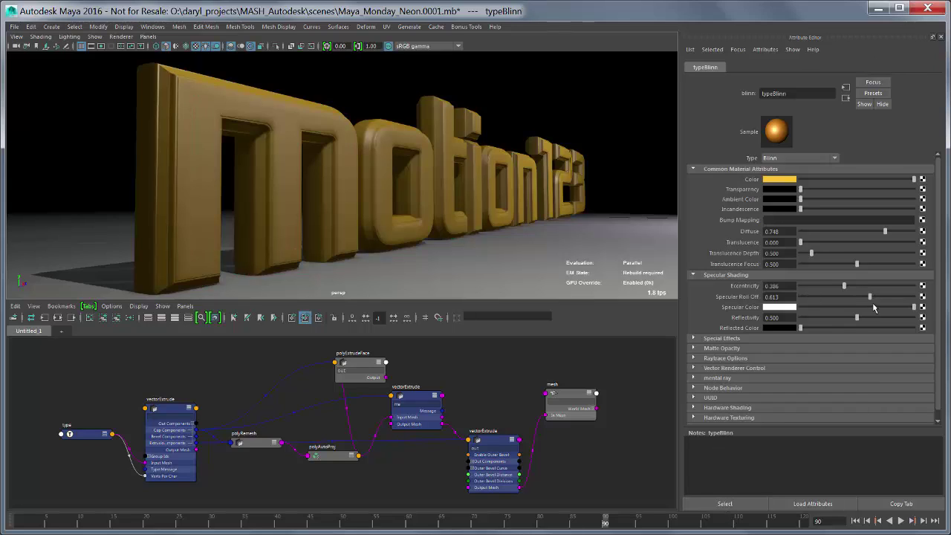
Set typeBlinn's Eccentricity to about 0.101 and Specular Roll Off to about 0.881
mouse_move(864, 300)
mouse_down()
mouse_move(842, 300)
mouse_move(854, 299)
mouse_up()
drag(844, 292, 898, 295)
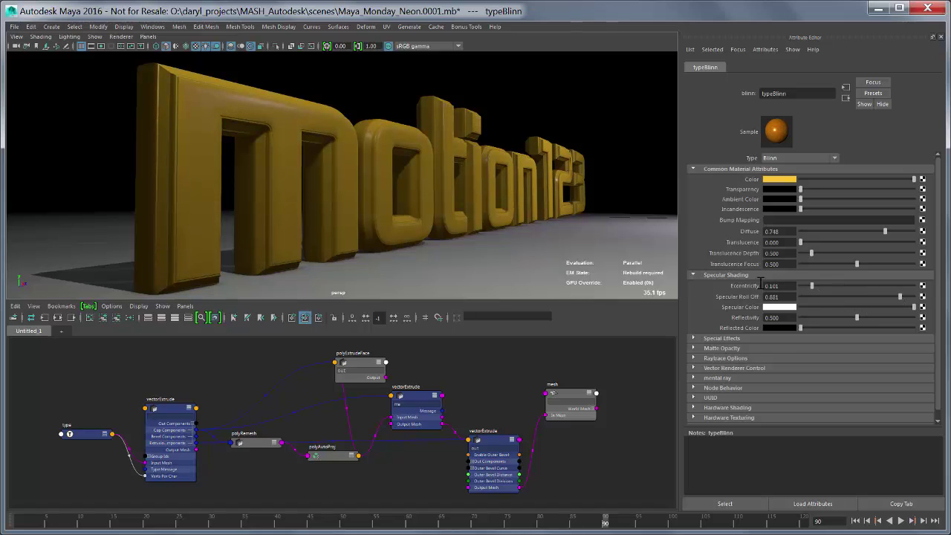
alt+drag(420, 184, 445, 195)
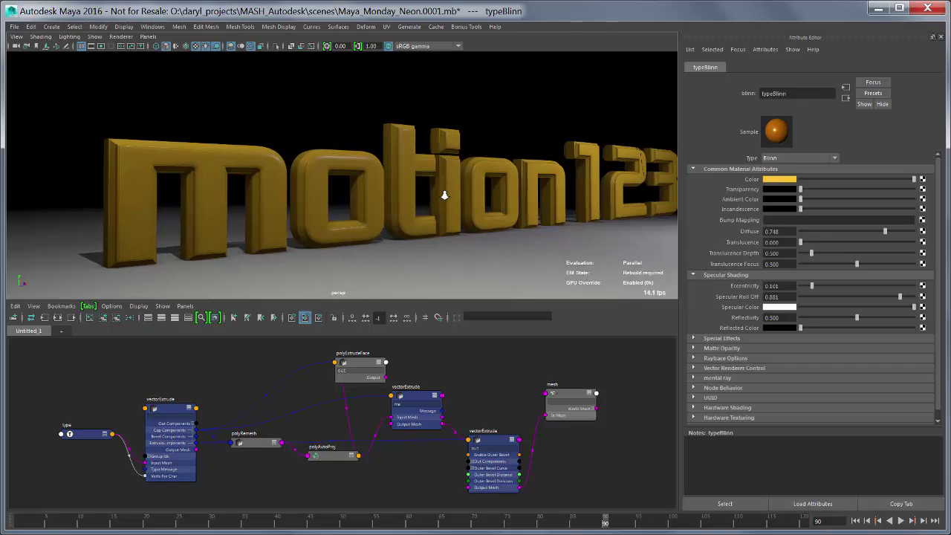